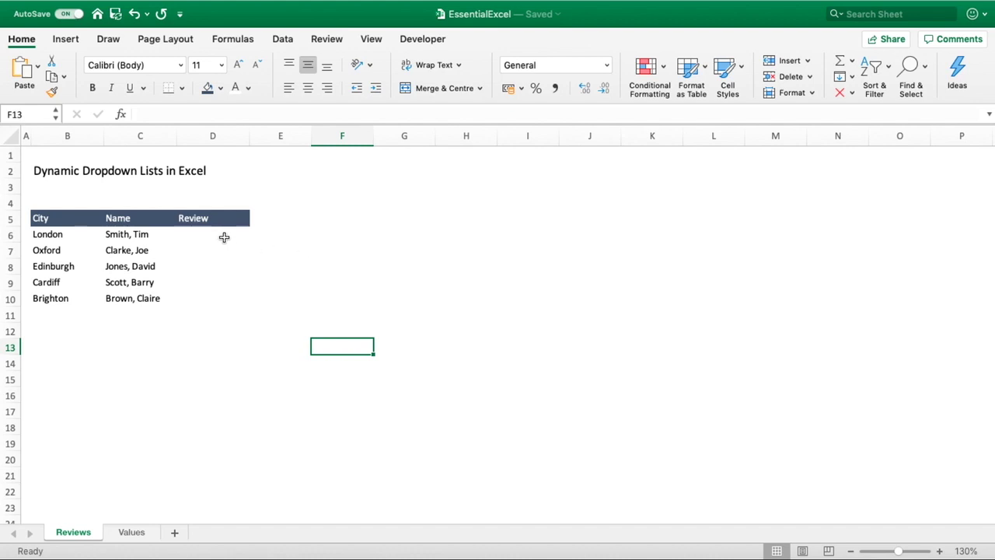
- Add list data validation to the Review cells D6:D10 with the source Yes,No
drag(195, 236, 195, 293)
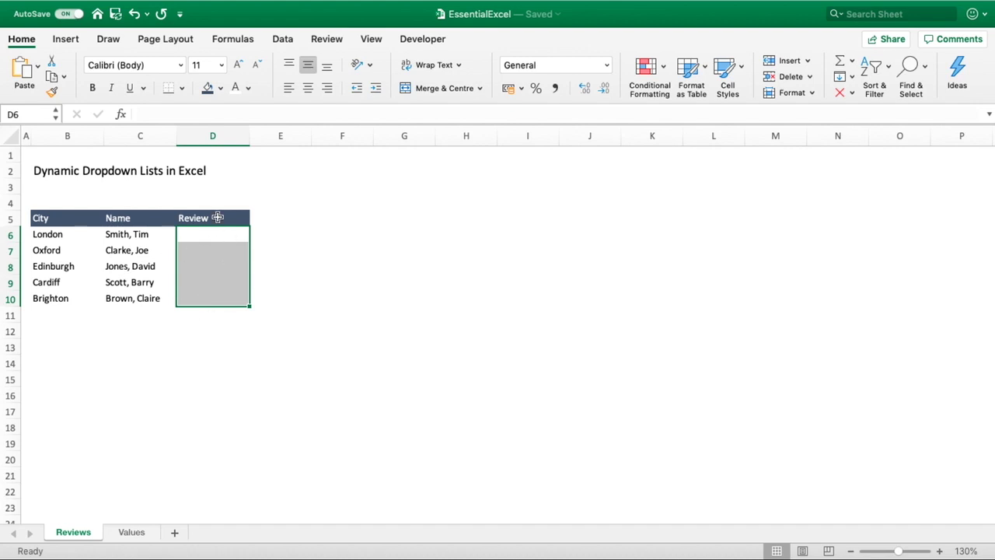
click(274, 41)
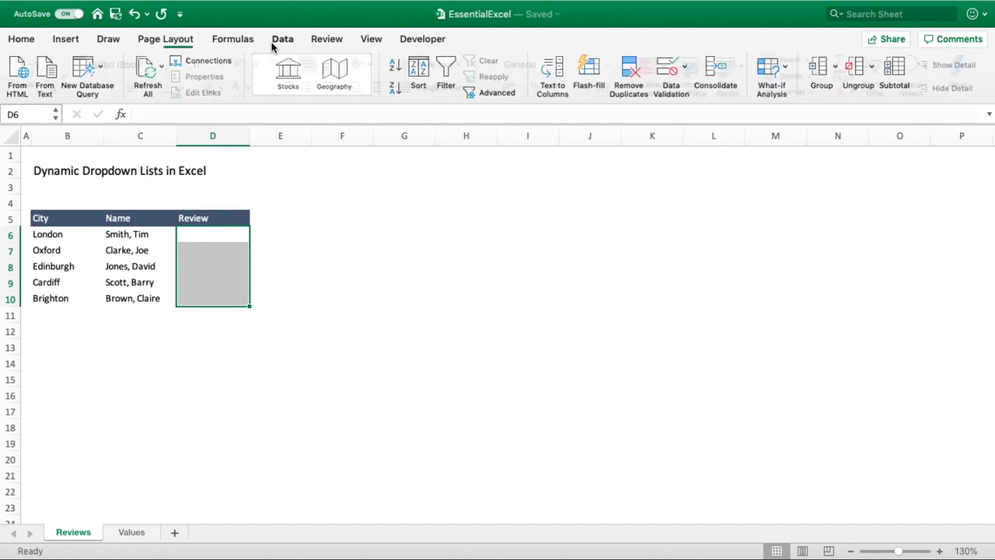
click(688, 71)
click(694, 89)
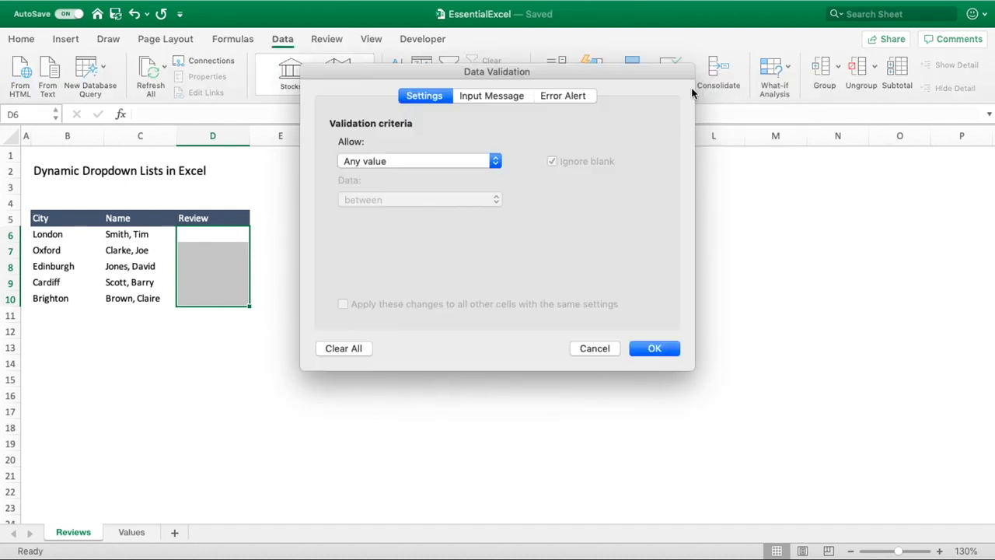
click(481, 166)
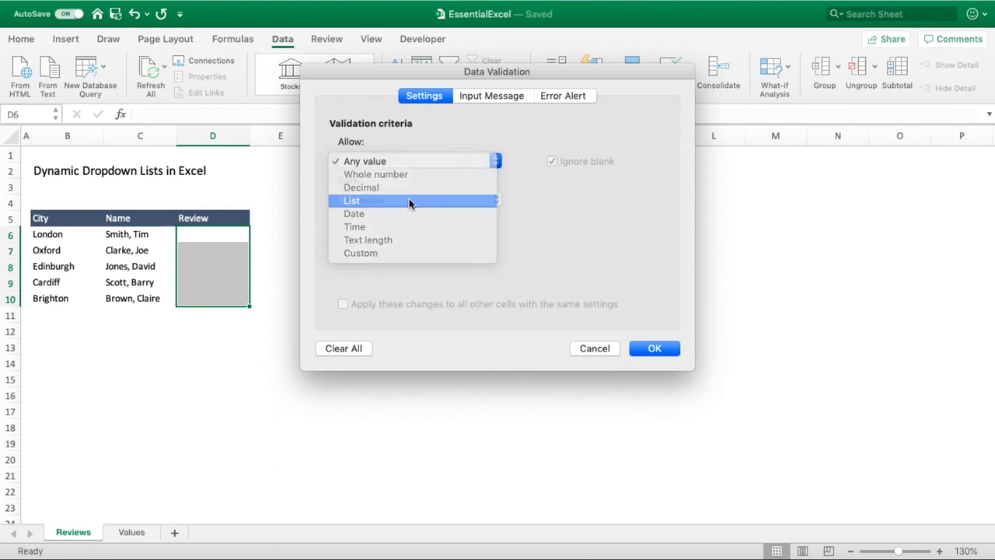
click(410, 199)
click(382, 238)
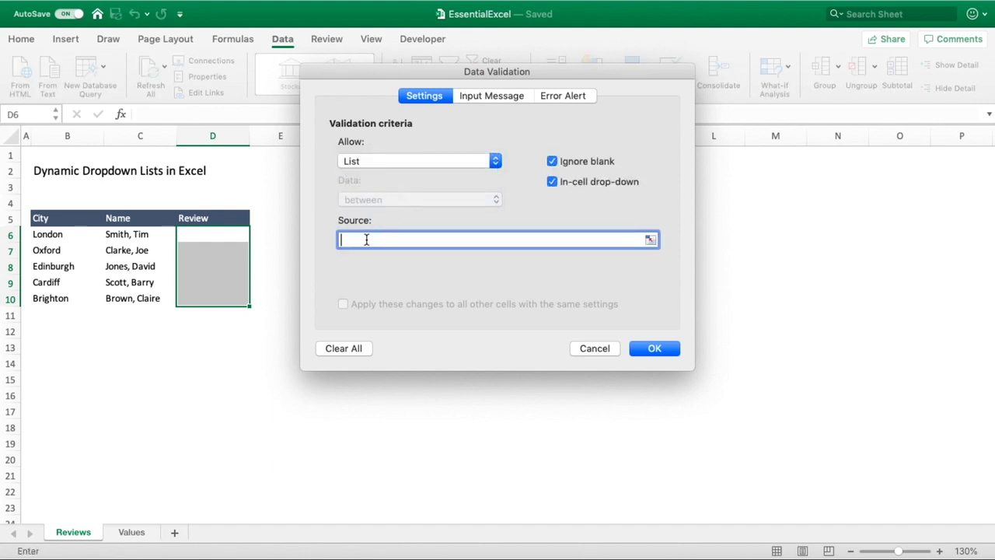
text(Yes,No)
click(669, 356)
click(376, 294)
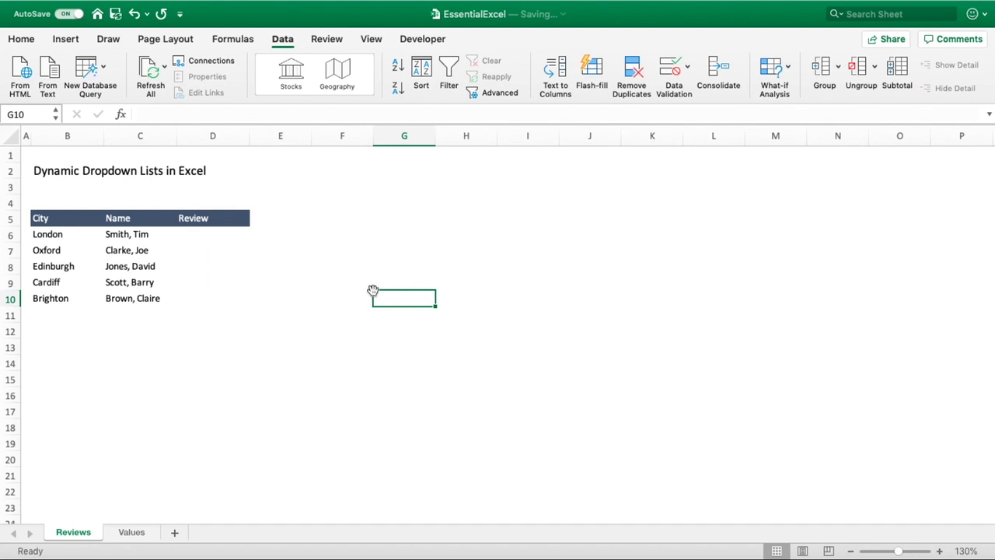
- Examine the dropdown options offered in Review cell D6 and close the list without choosing one
click(234, 239)
click(255, 236)
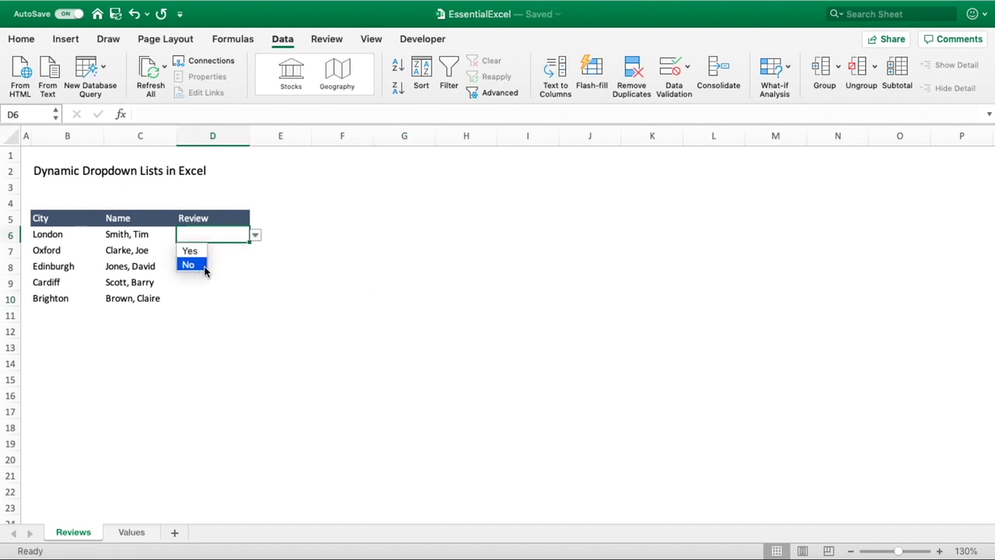
key(Escape)
- Try to enter "new" in cell D7 to test the validation, and cancel the entry
click(218, 253)
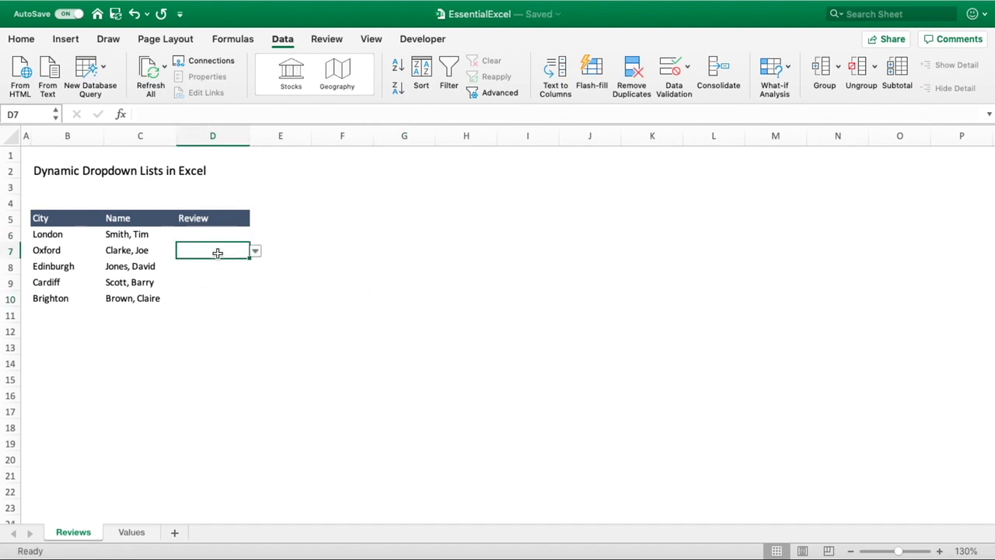
text(new)
key(Return)
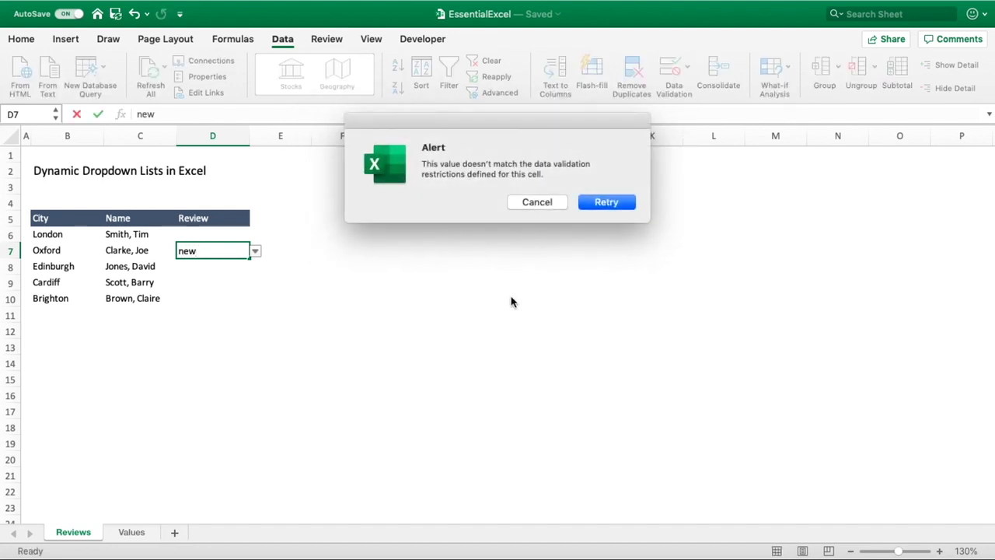
click(538, 202)
click(228, 234)
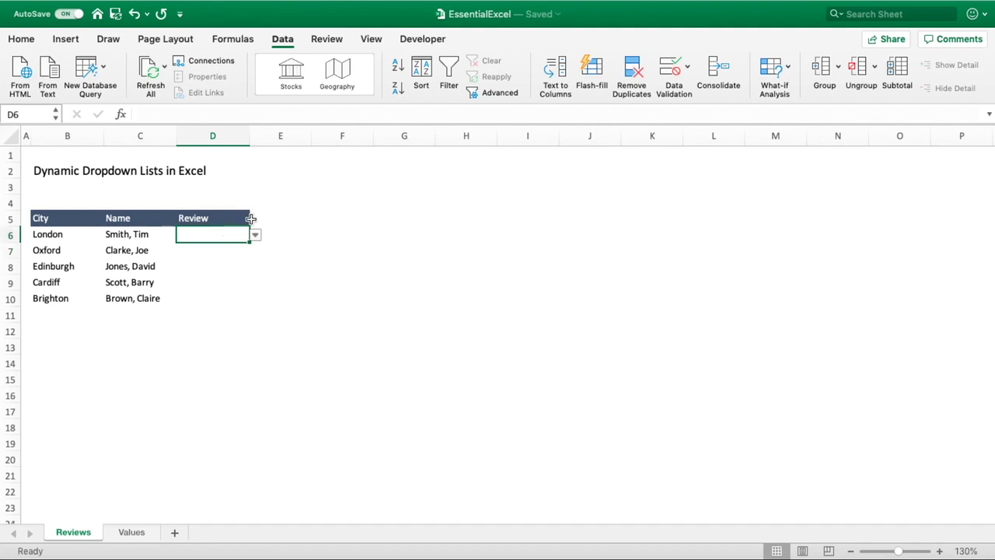
- Enter the list values "yes" and "no" in cells H1 and H2
click(458, 154)
text(yes)
key(Return)
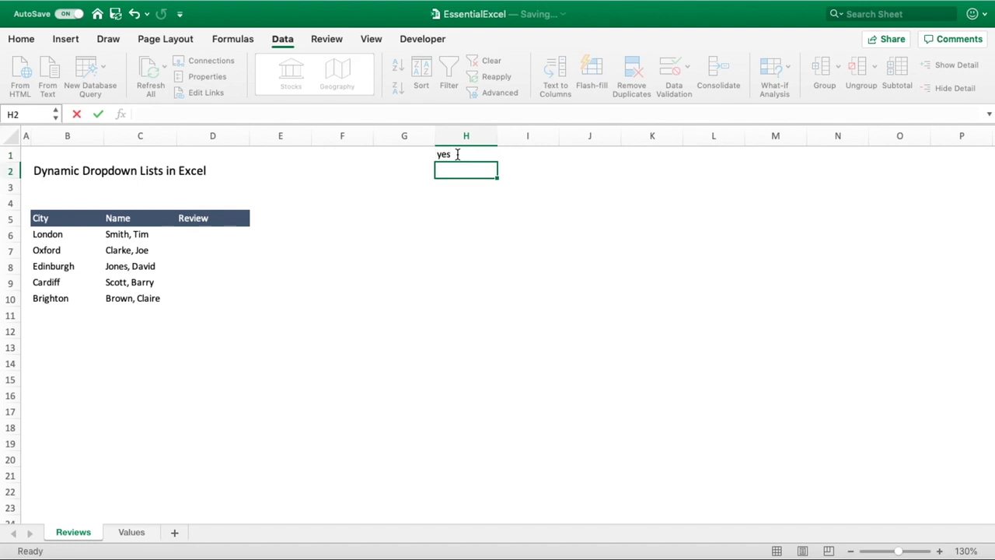
text(no)
key(Return)
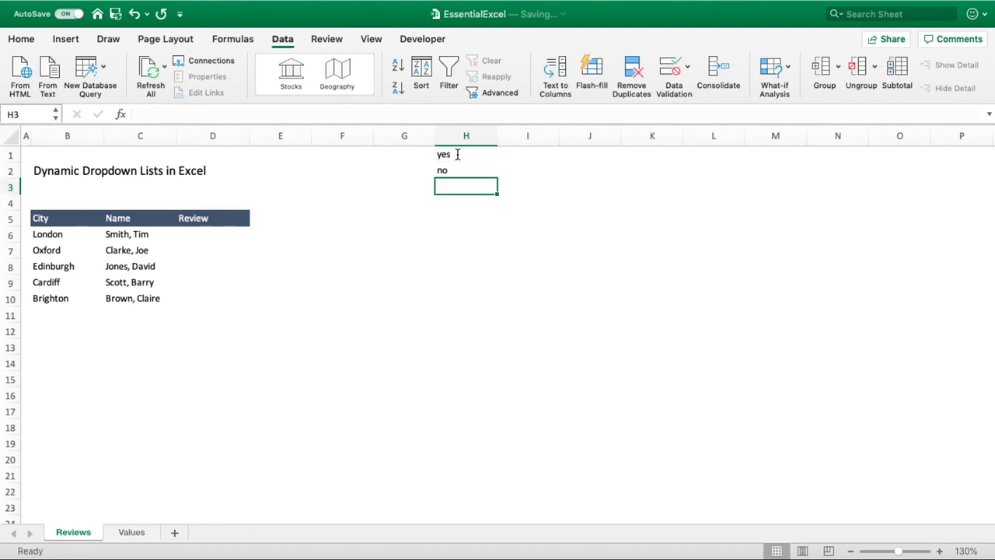
- Change the validation list source for D6:D10 to the range =$H$1:$H$2
click(227, 235)
drag(226, 235, 225, 294)
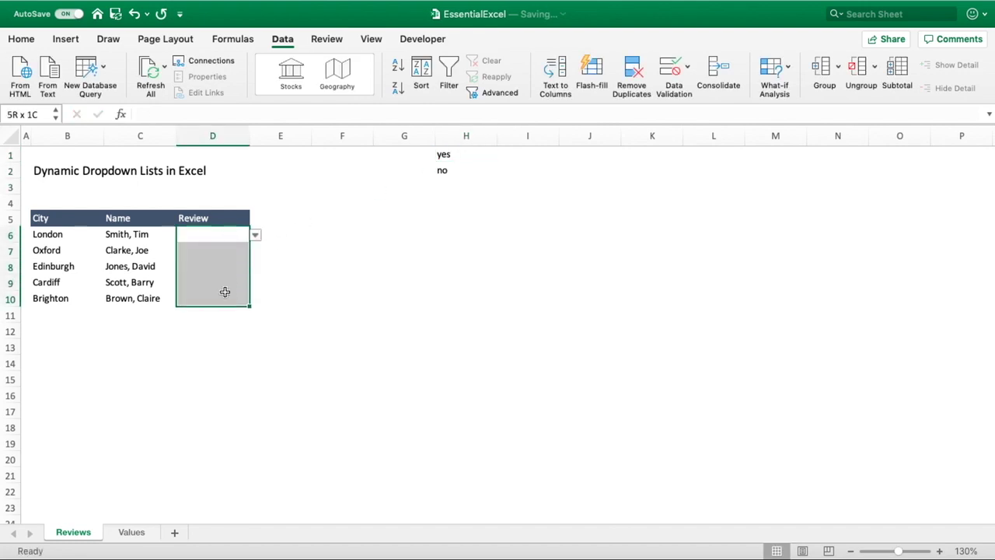
click(689, 70)
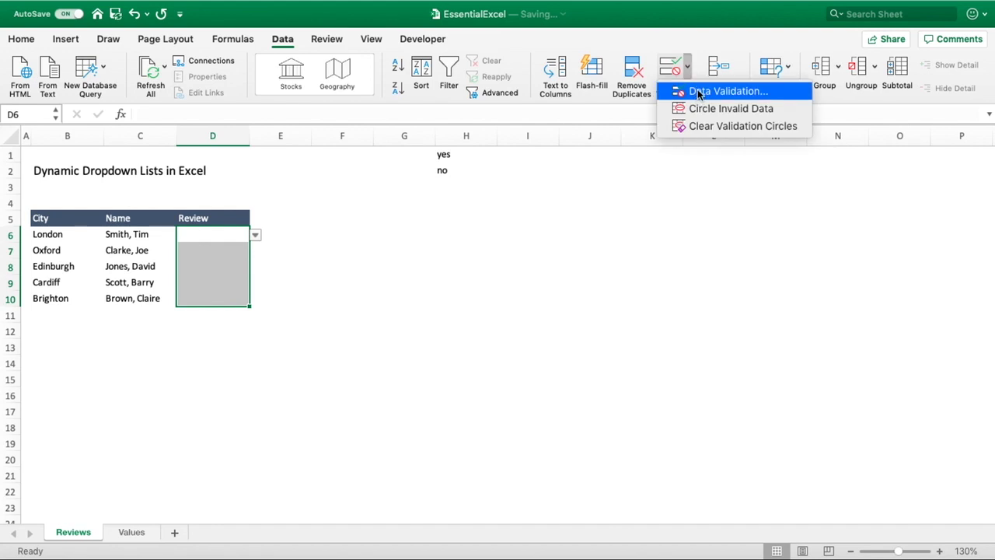
click(697, 92)
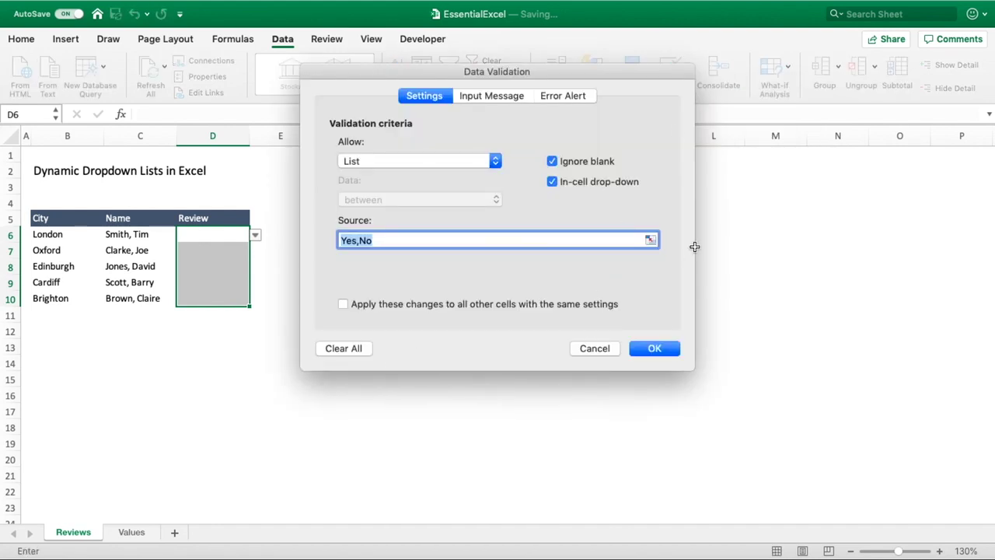
click(650, 240)
drag(465, 157, 470, 173)
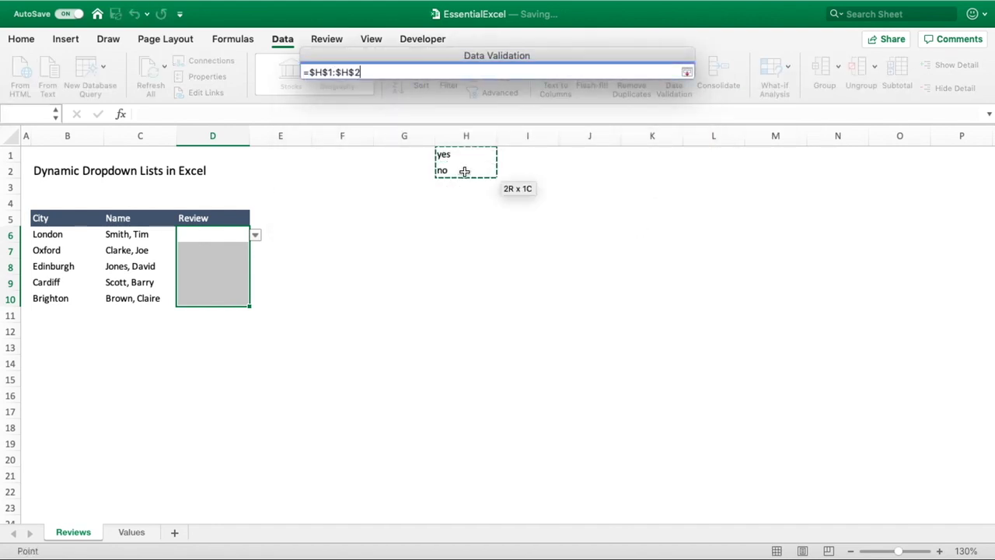
click(686, 72)
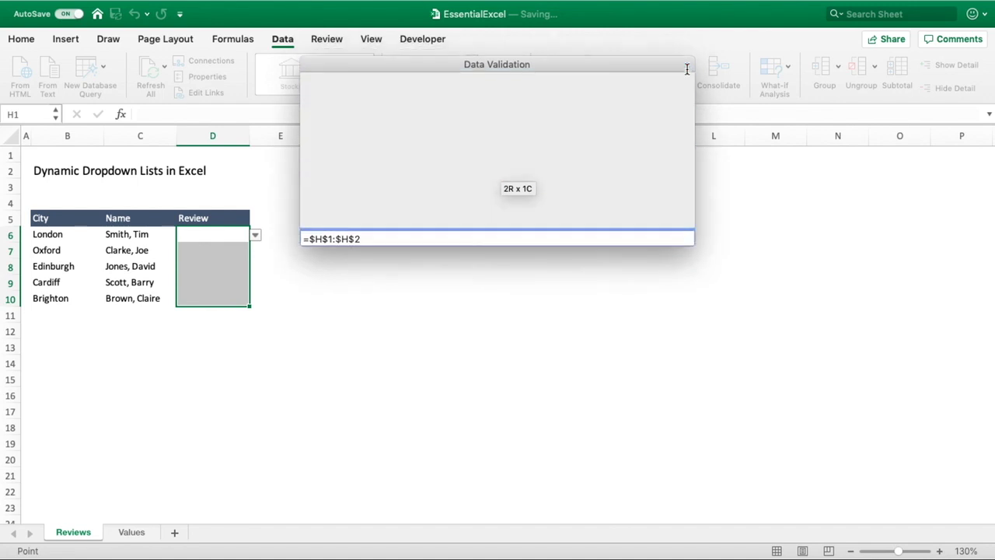
click(652, 348)
- Choose "yes" from the dropdown list in Review cell D6
click(256, 235)
click(189, 251)
click(207, 252)
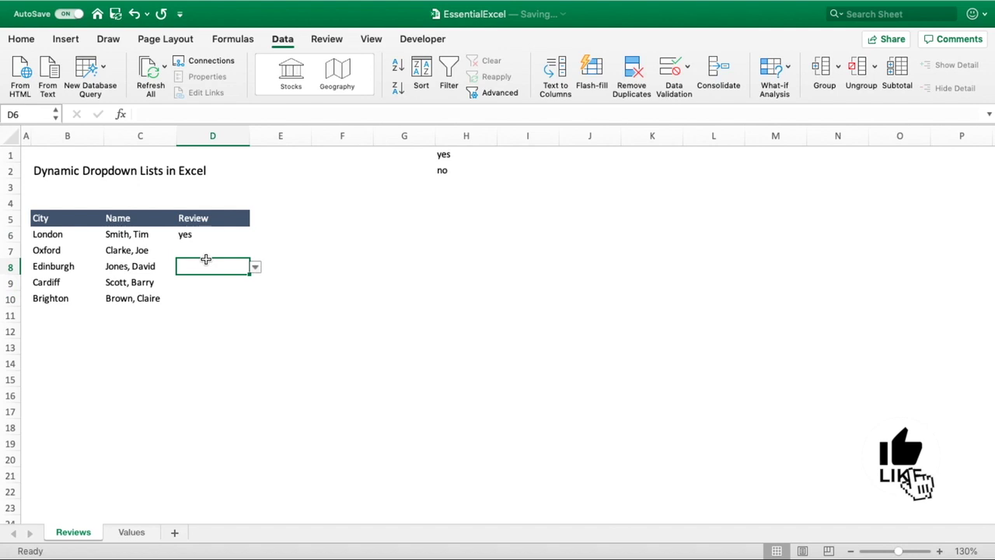
- Add "maybe" as a third list value in cell H3
click(448, 156)
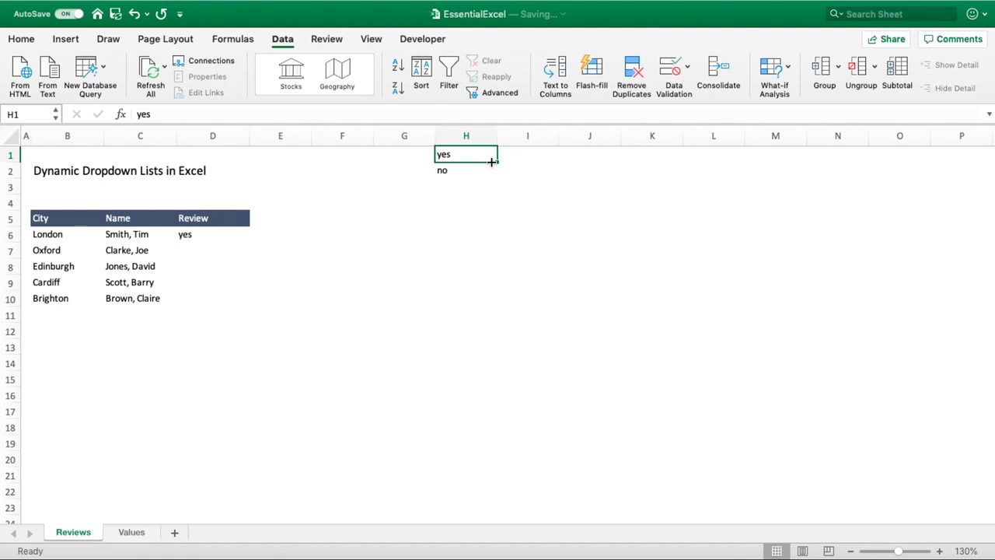
drag(483, 154, 480, 167)
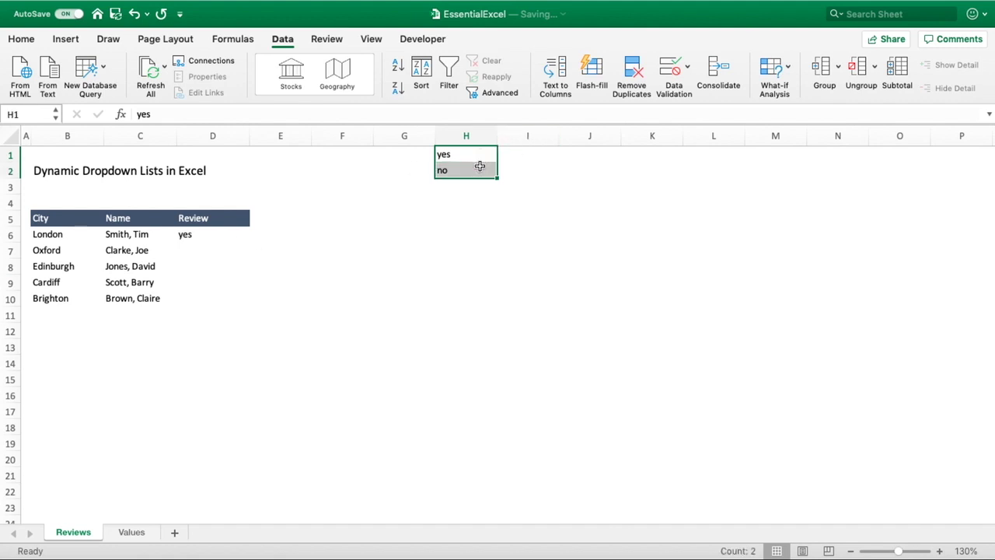
click(479, 167)
click(464, 187)
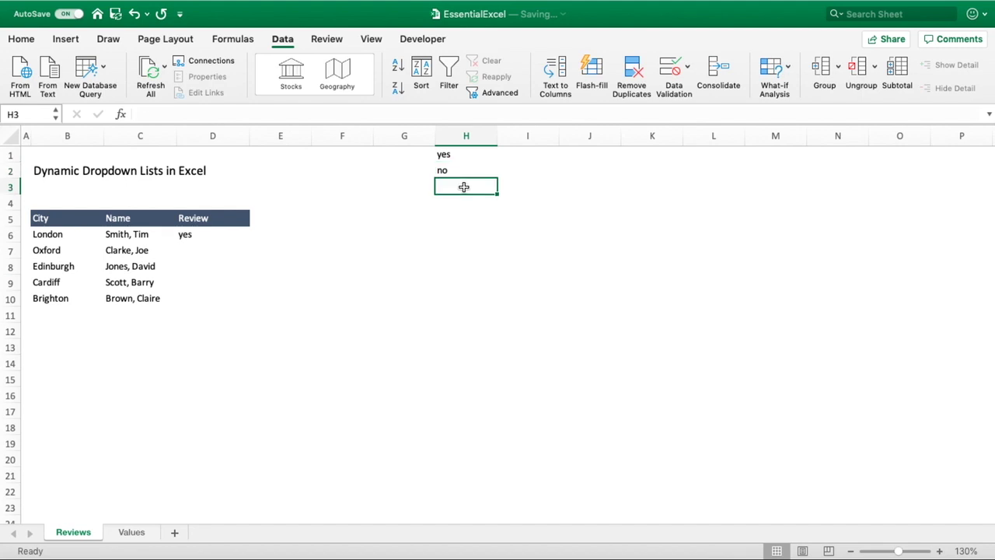
text(maybe)
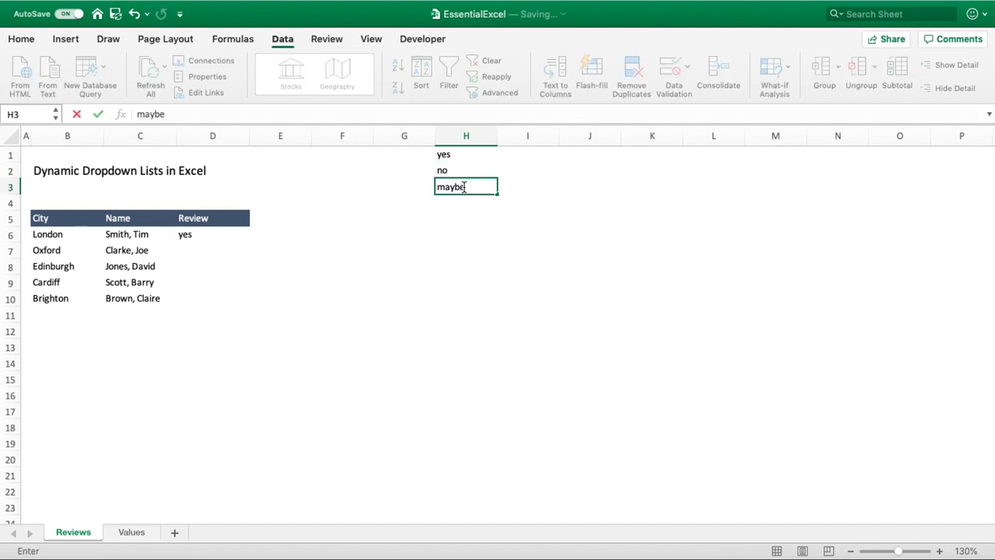
key(Return)
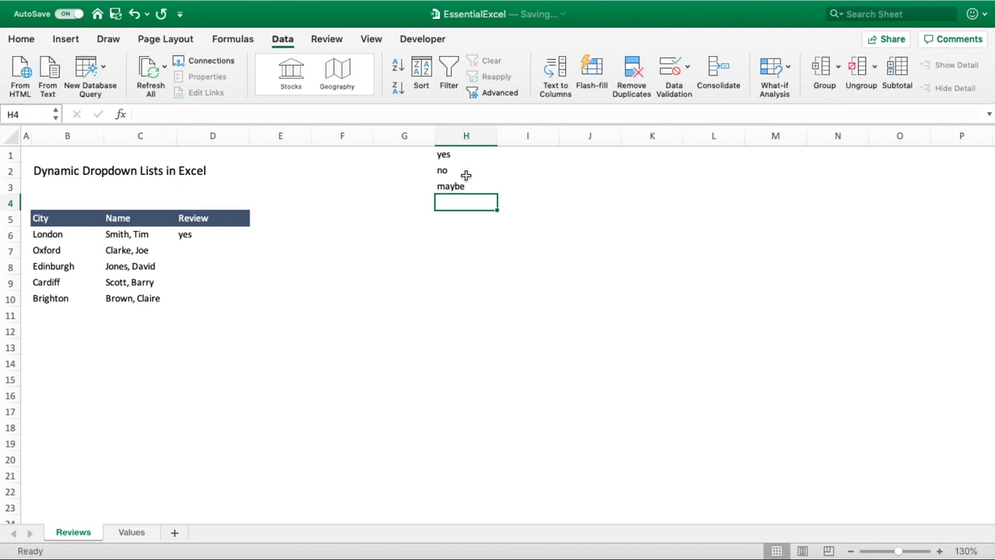
click(686, 81)
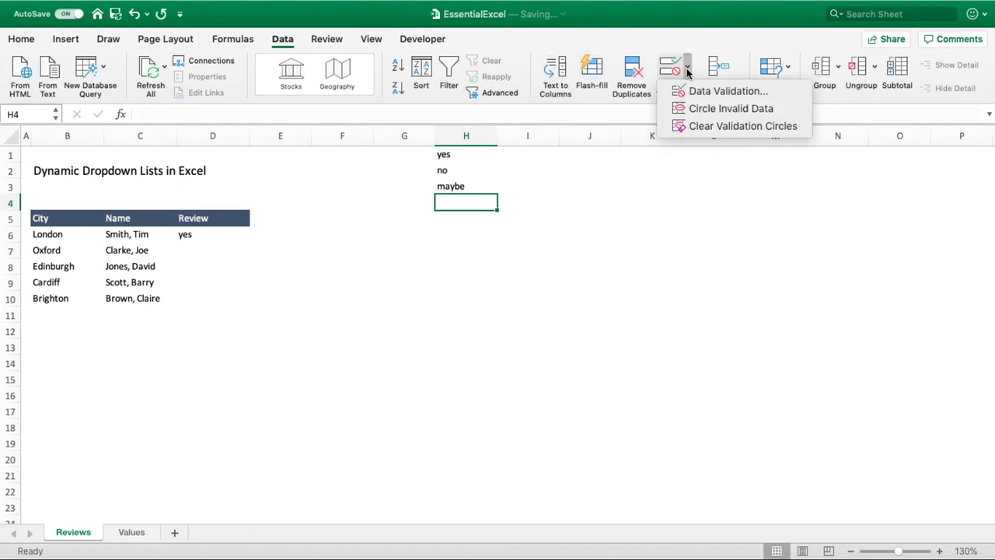
click(680, 90)
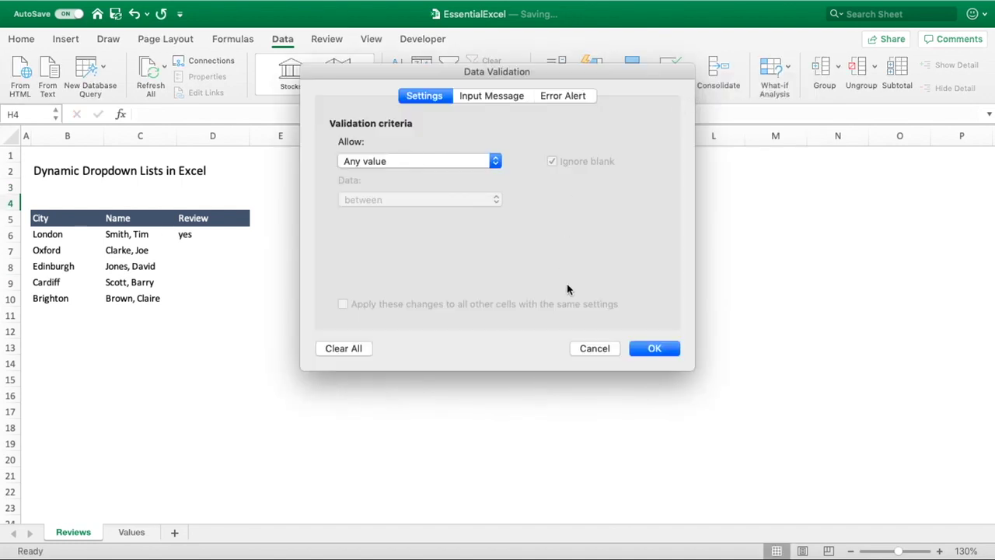
click(610, 348)
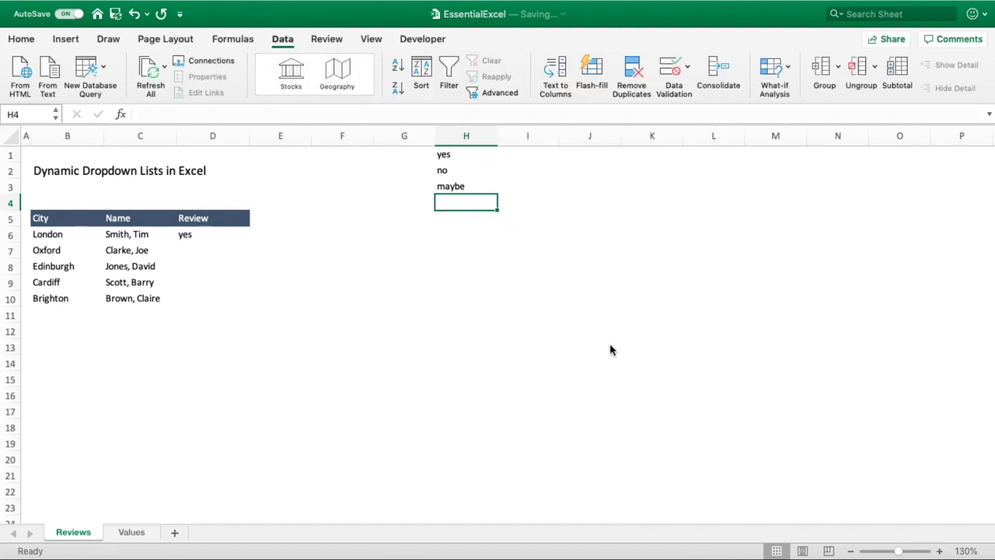
- Extend the validation list source for D6:D10 to the range =$H$1:$H$3
mouse_move(234, 236)
mouse_down()
mouse_move(234, 290)
mouse_move(222, 238)
mouse_up()
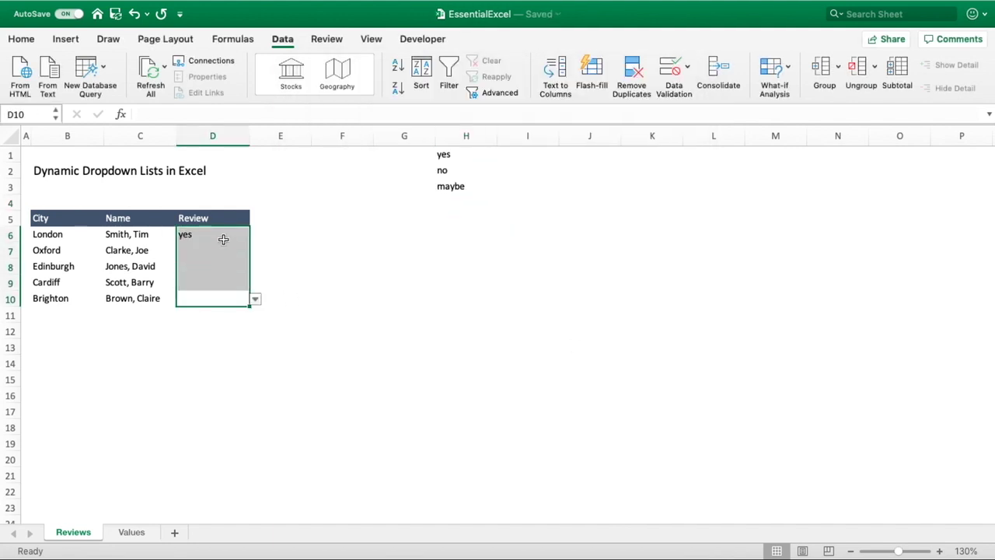
click(688, 69)
click(722, 97)
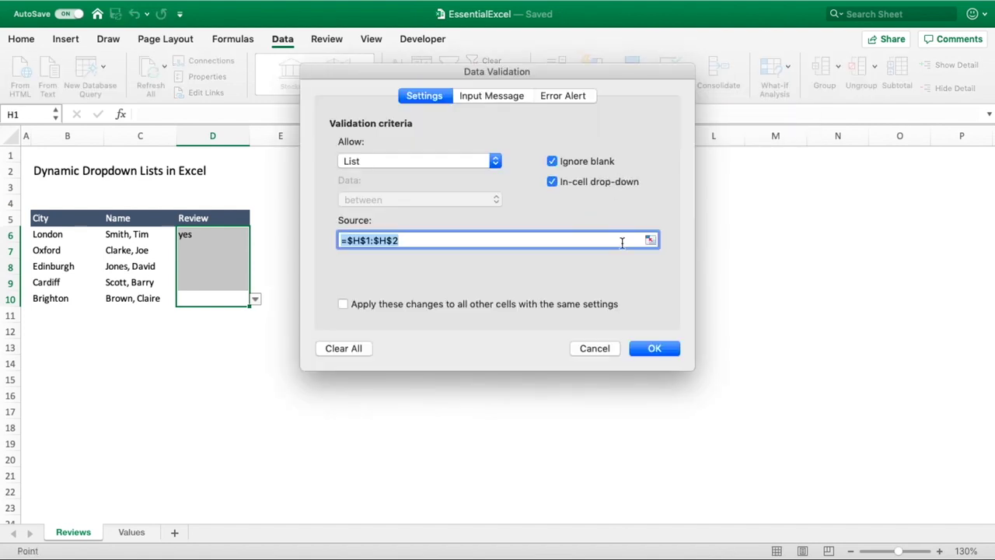
drag(530, 70, 456, 148)
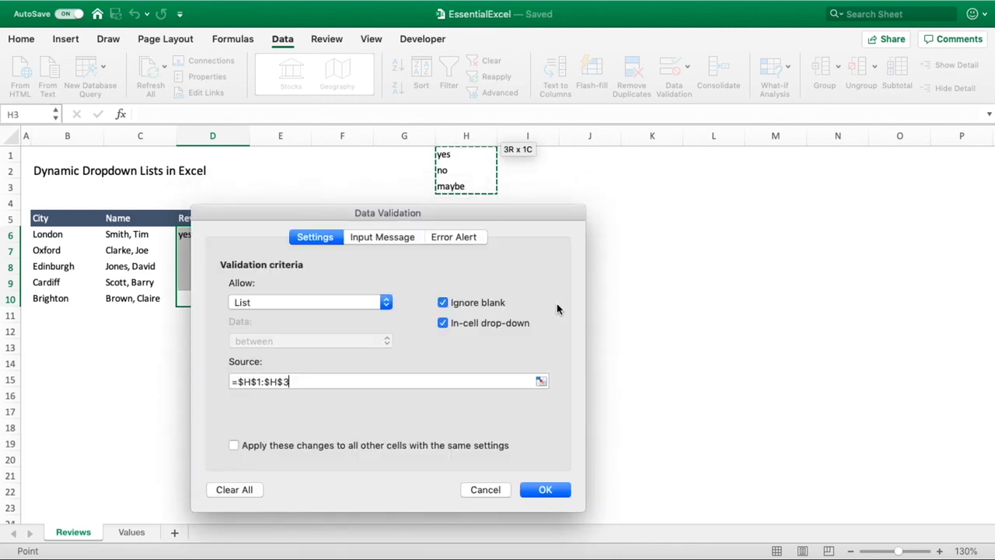
click(547, 489)
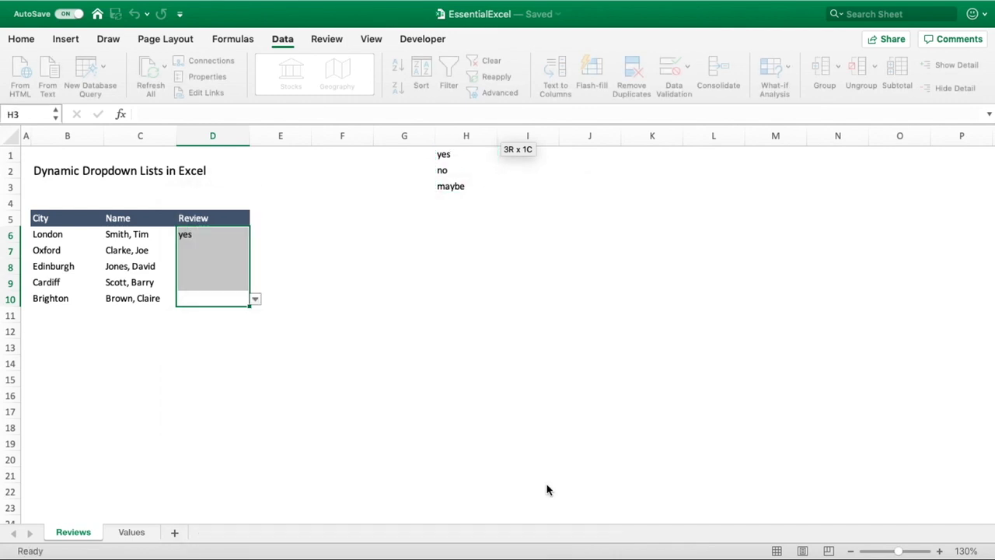
- Examine the dropdown options offered in Review cell D10 and close the list
click(255, 301)
click(306, 298)
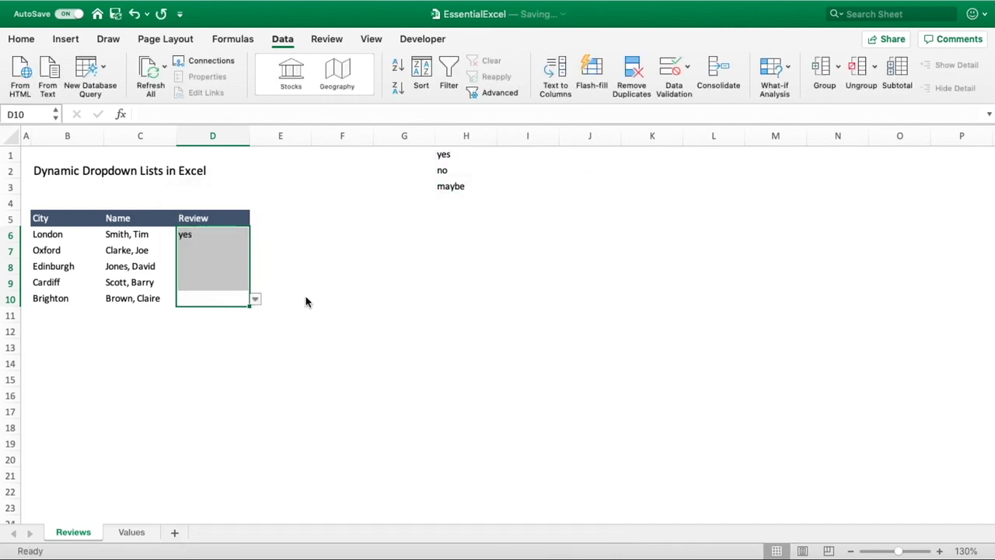
click(306, 297)
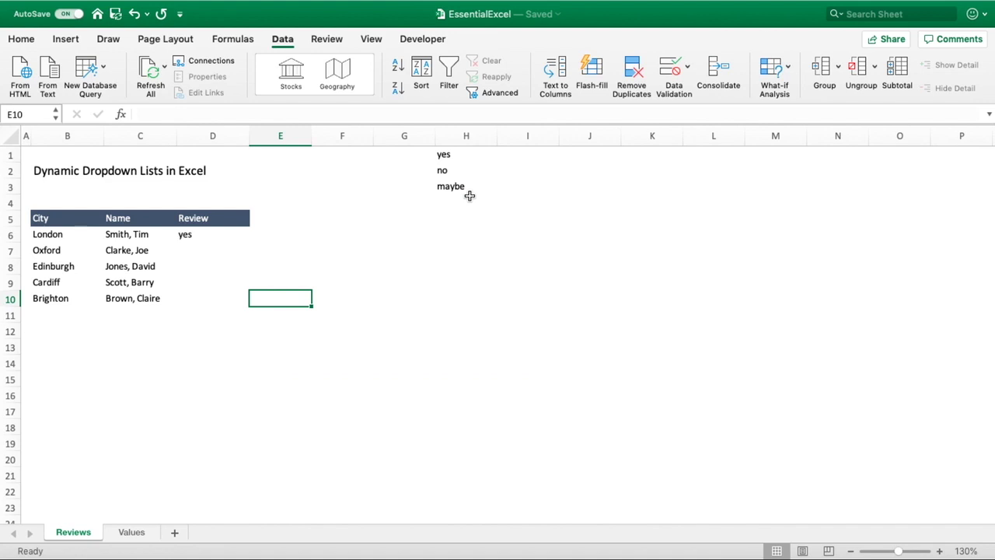
- Clear the Review entry in cell D6
drag(207, 234, 206, 290)
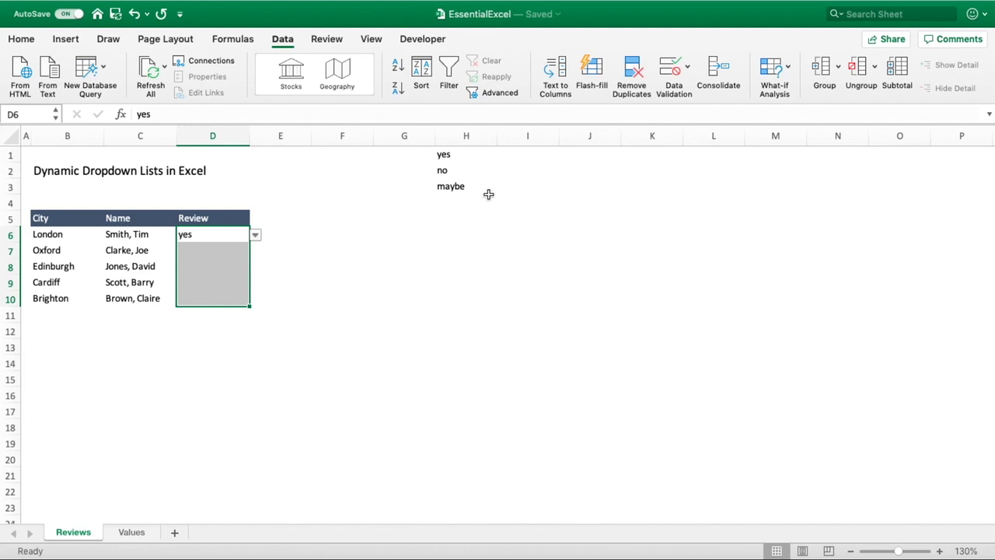
click(231, 234)
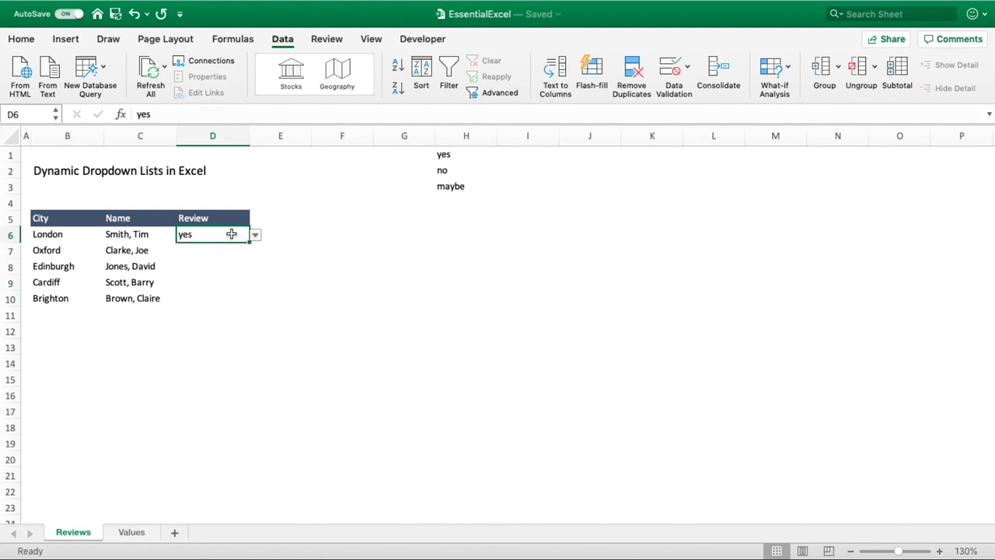
key(Delete)
key(Return)
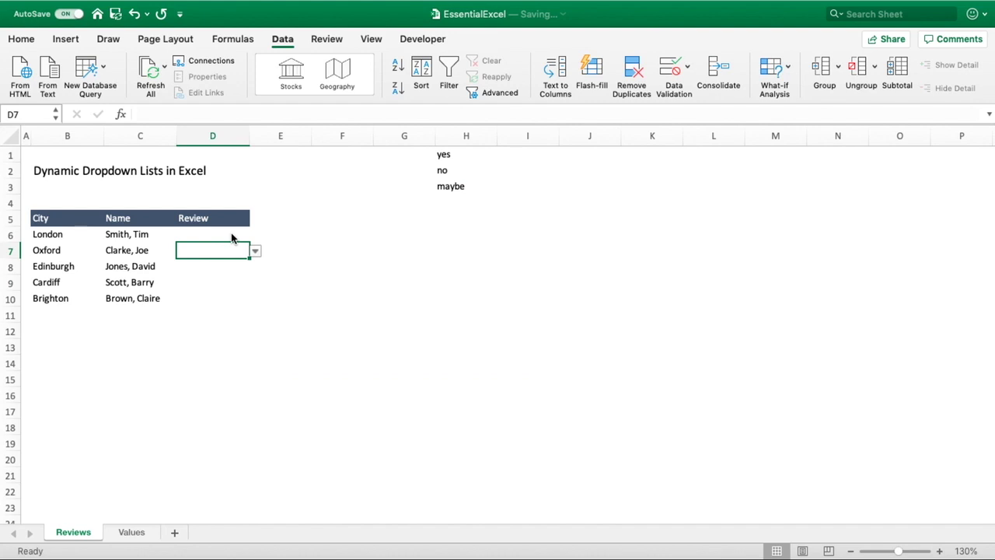
- Clear all data validation settings from the Review cells D6:D10
drag(231, 234, 218, 299)
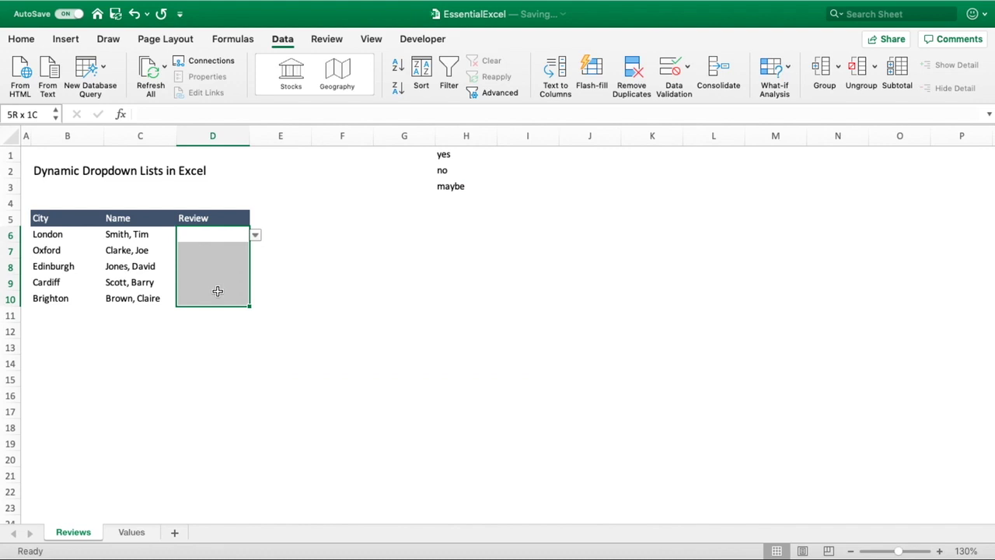
click(688, 72)
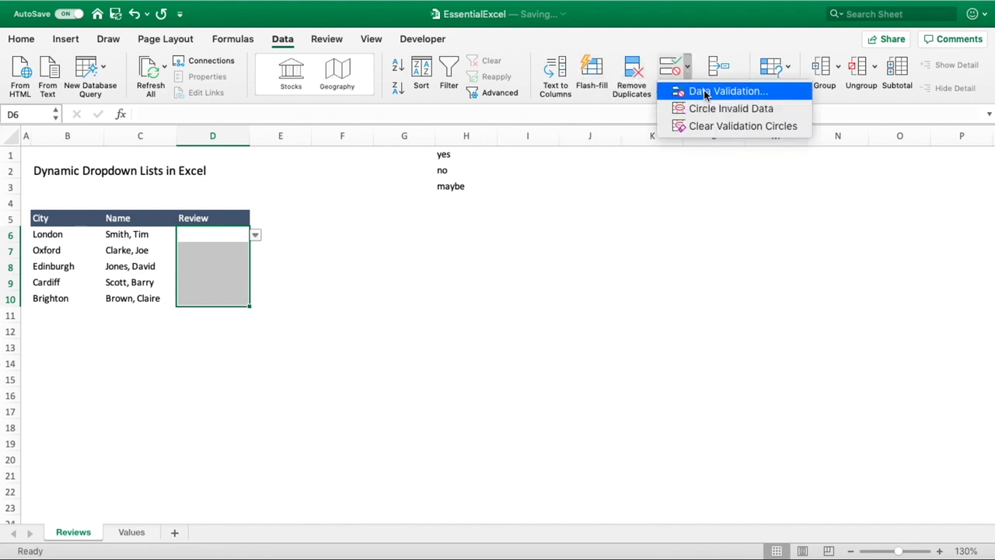
click(707, 91)
click(344, 348)
click(655, 348)
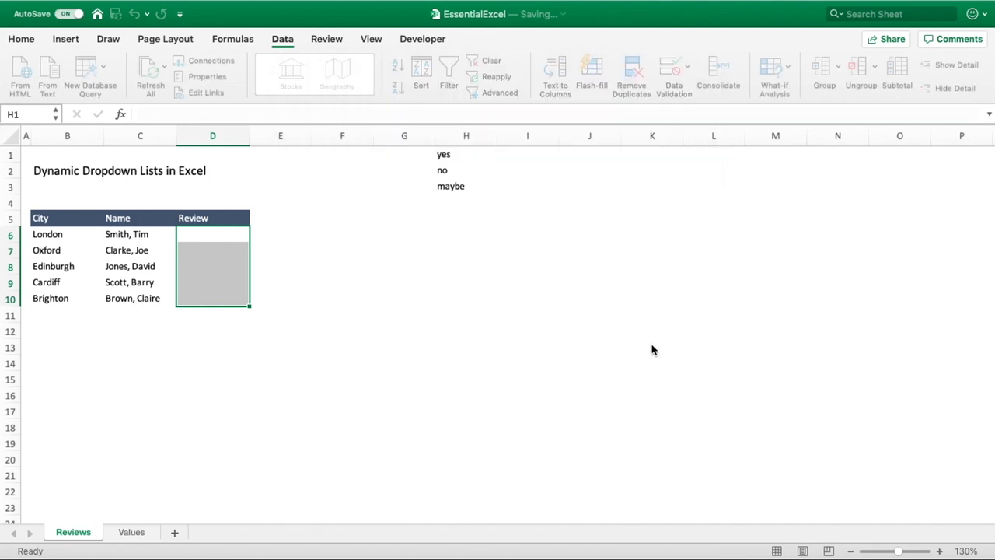
click(247, 250)
- Clear the contents of the list value cells H1:H3
drag(448, 153, 453, 187)
right_click(452, 184)
mouse_move(507, 233)
click(503, 319)
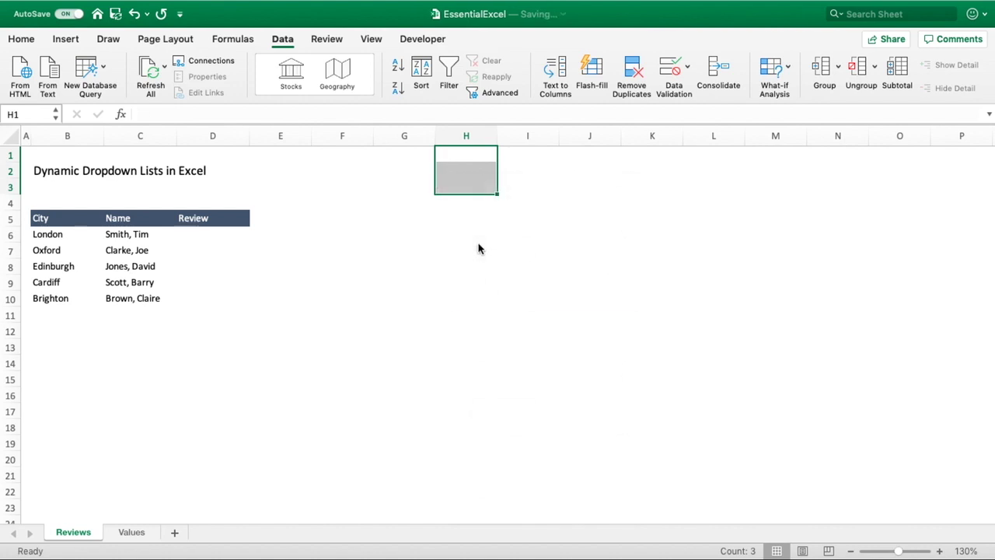
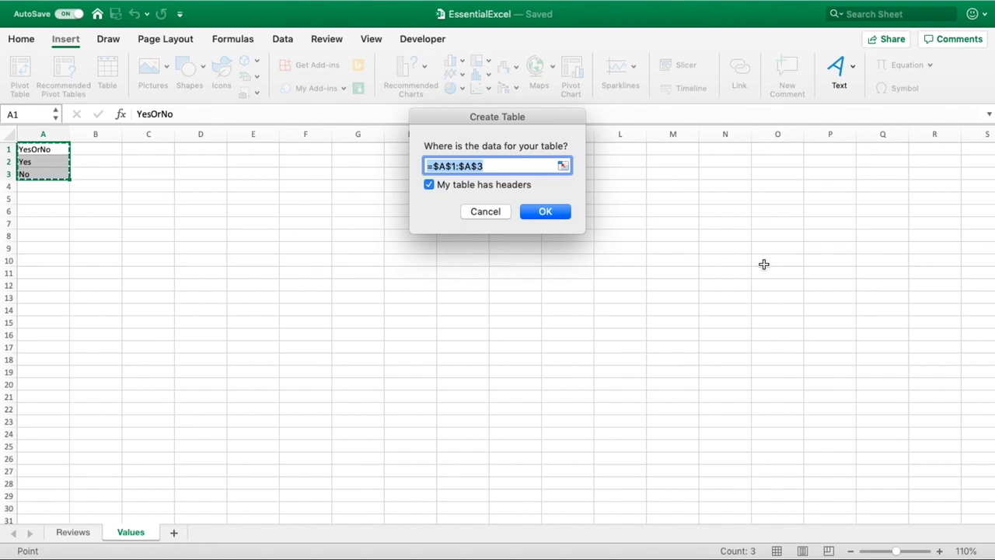
- Create a table with headers from range A1:A3 on the Values sheet
click(553, 214)
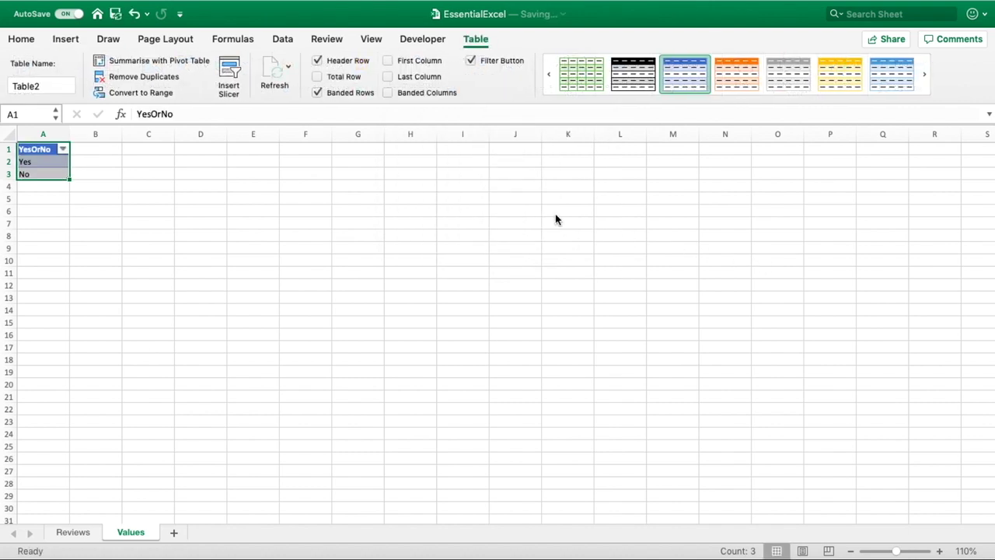
click(298, 208)
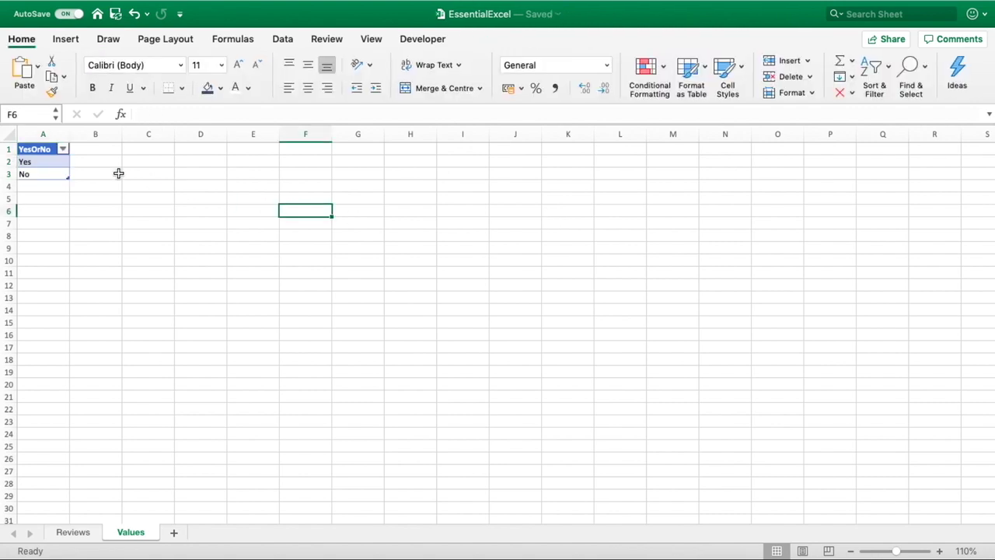
click(45, 148)
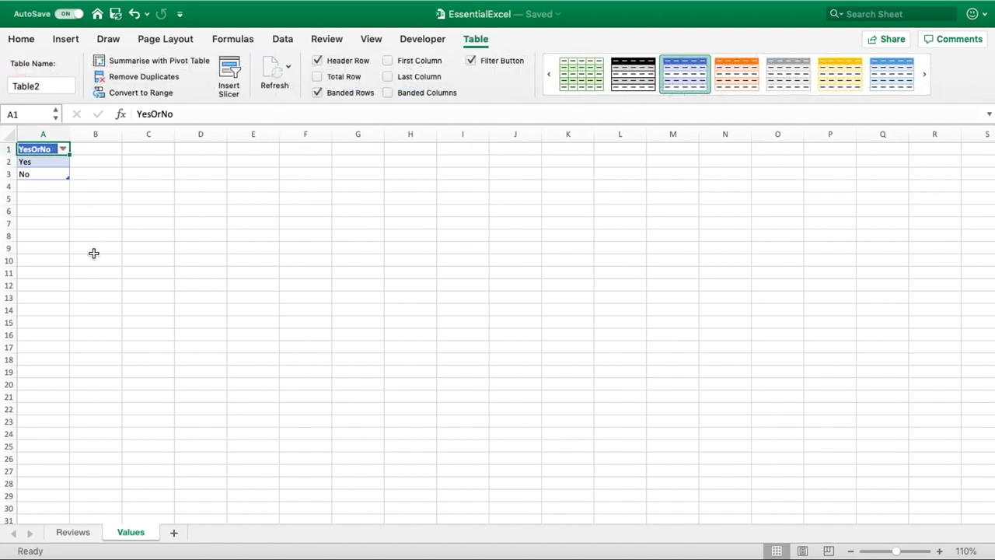
drag(64, 162, 64, 172)
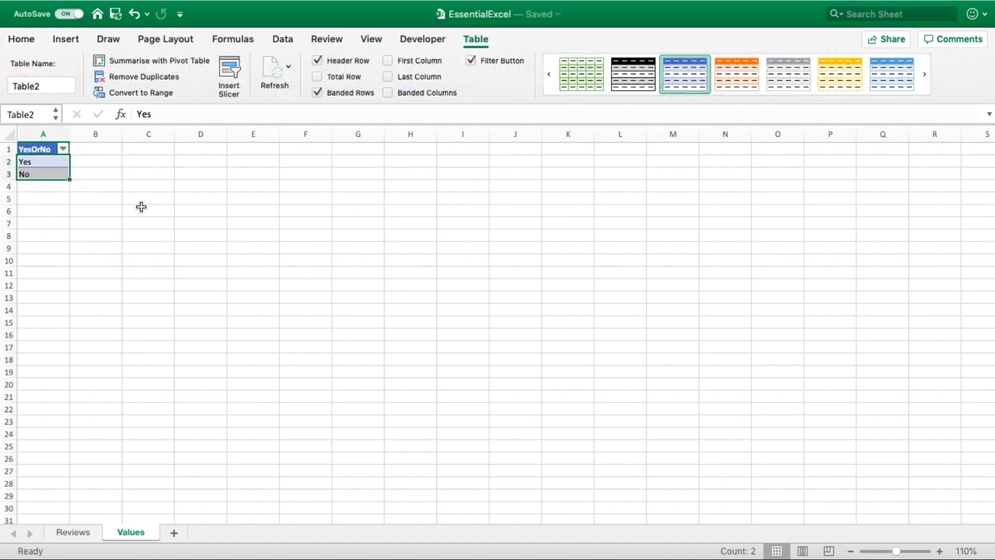
click(45, 156)
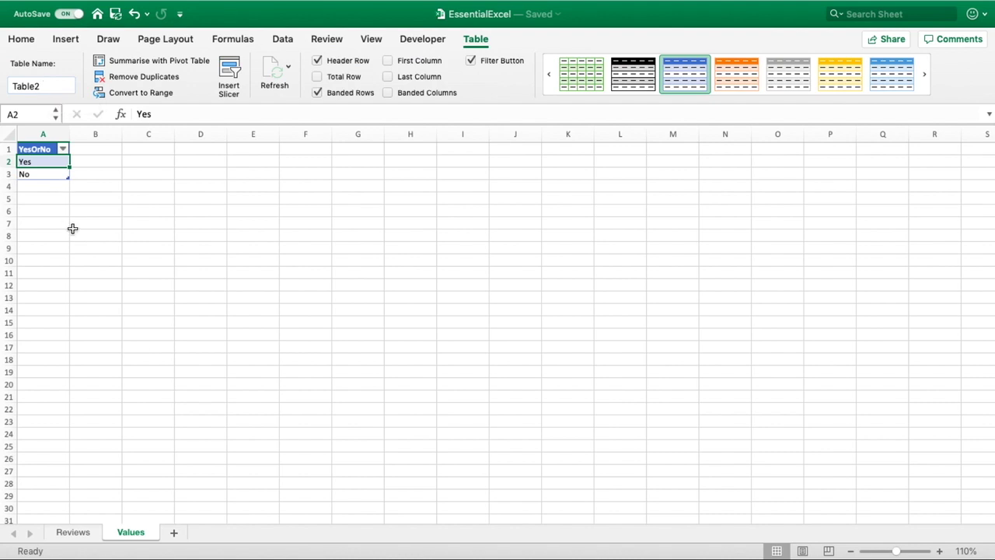
- Set the data validation of Review cells D6:D10 on the Reviews sheet to allow a List
click(75, 532)
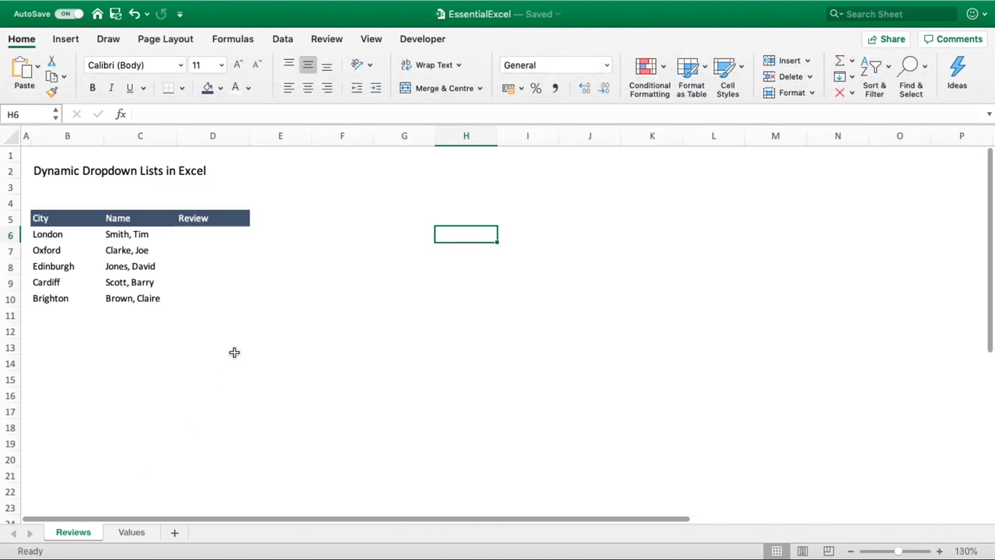
click(231, 238)
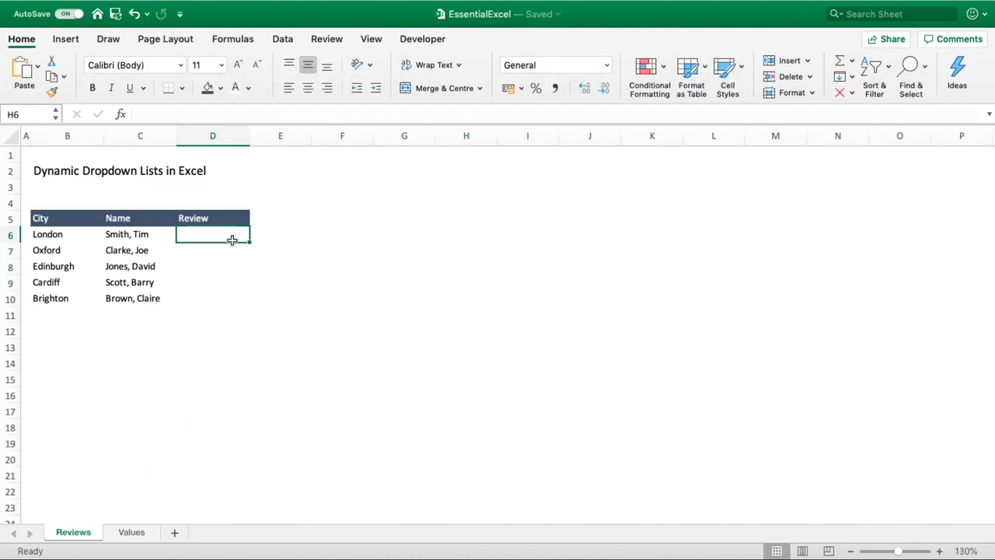
drag(232, 239, 222, 291)
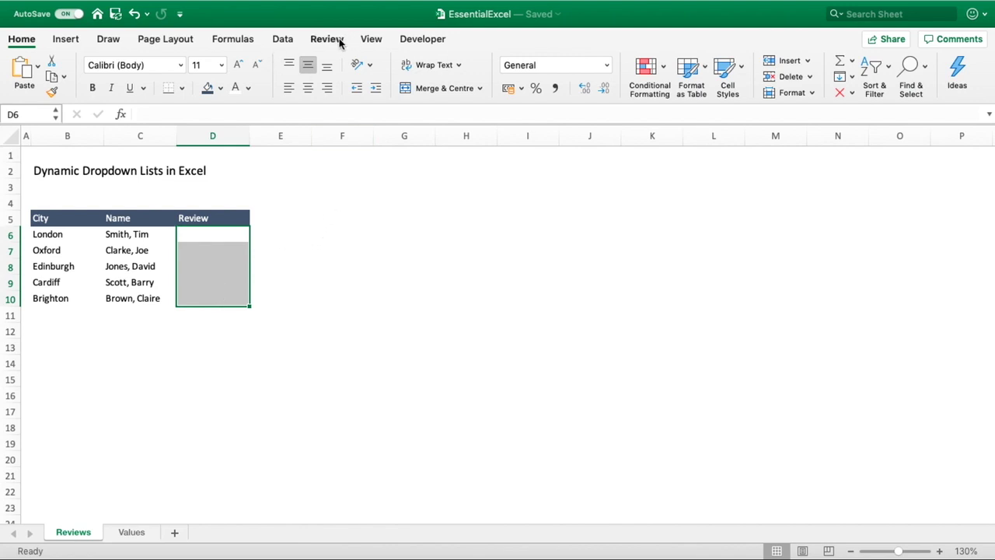
click(287, 39)
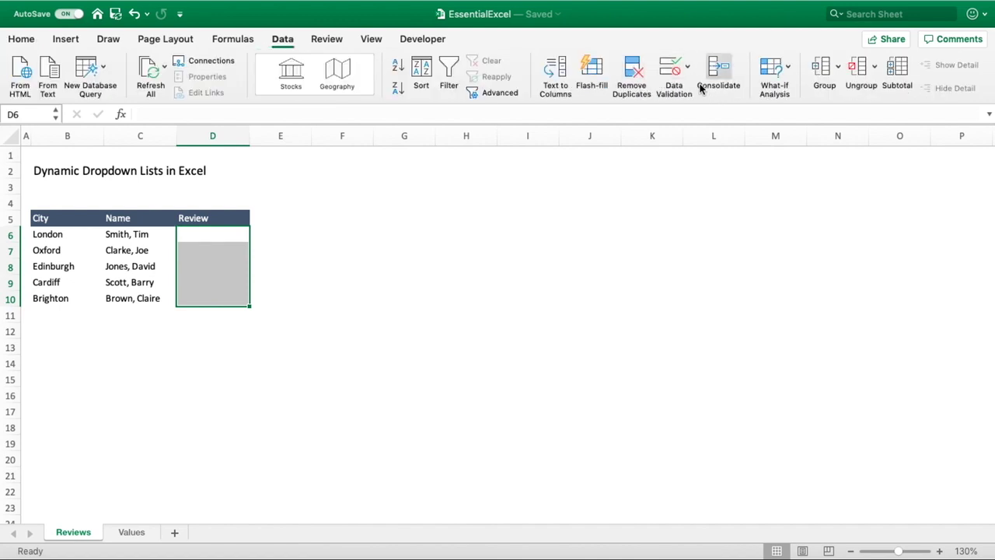
click(687, 66)
click(697, 89)
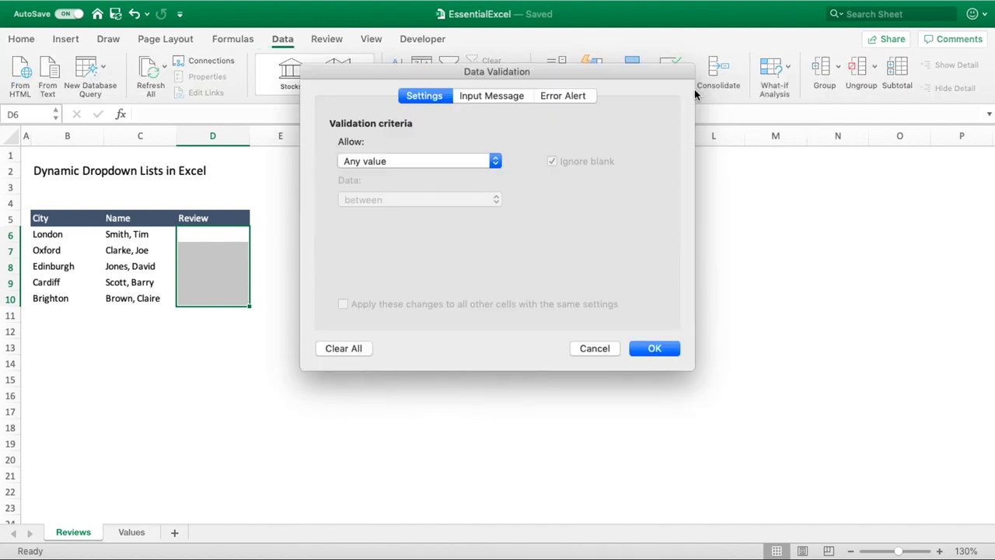
click(495, 161)
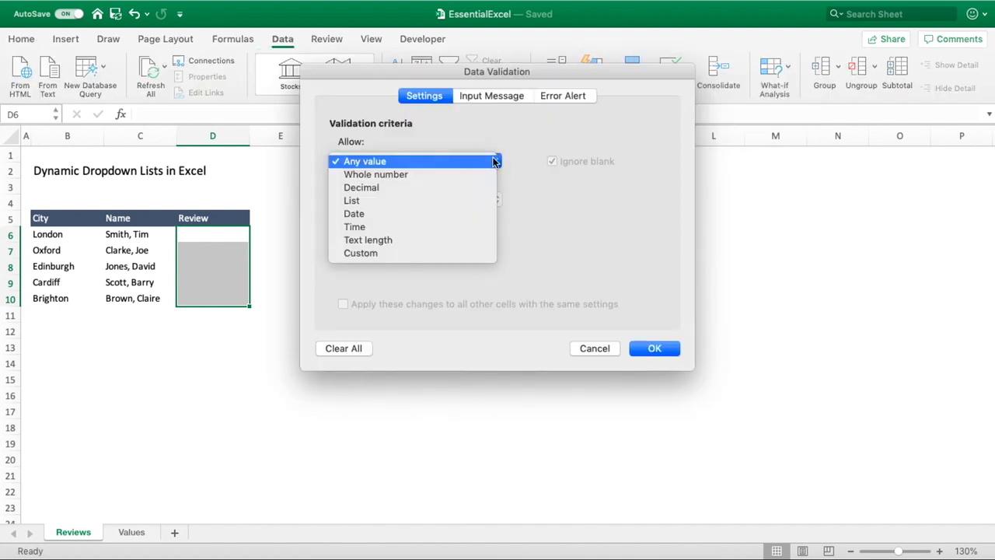
click(411, 200)
- Try to use the range =Values!$A$1:$A$3 as the validation list source
click(648, 240)
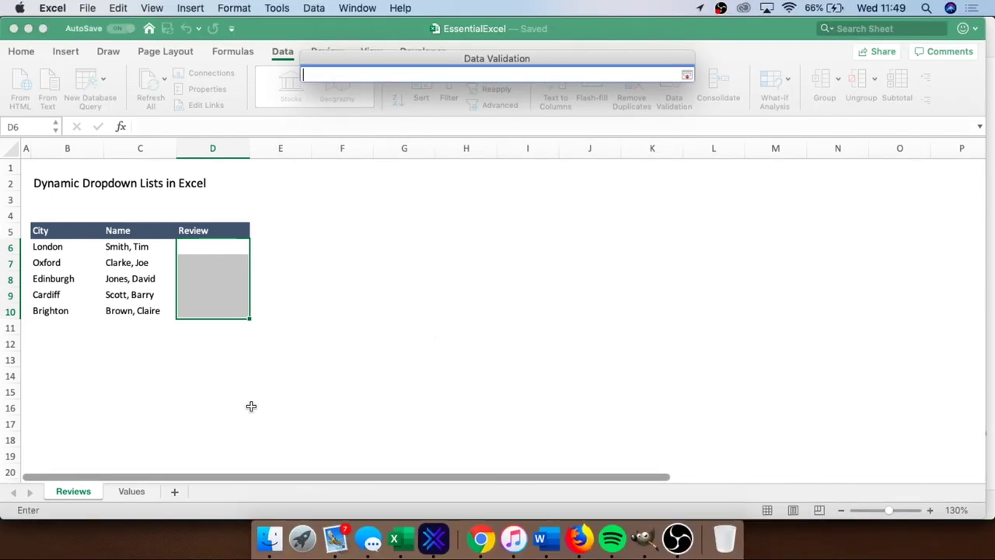
click(134, 488)
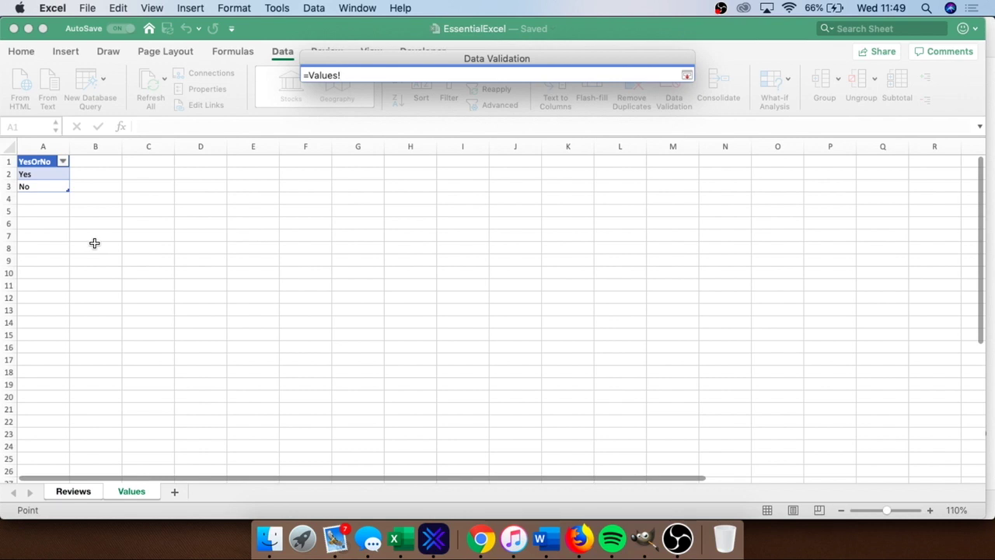
click(65, 162)
mouse_move(43, 171)
mouse_down()
mouse_move(44, 184)
mouse_move(44, 161)
mouse_up()
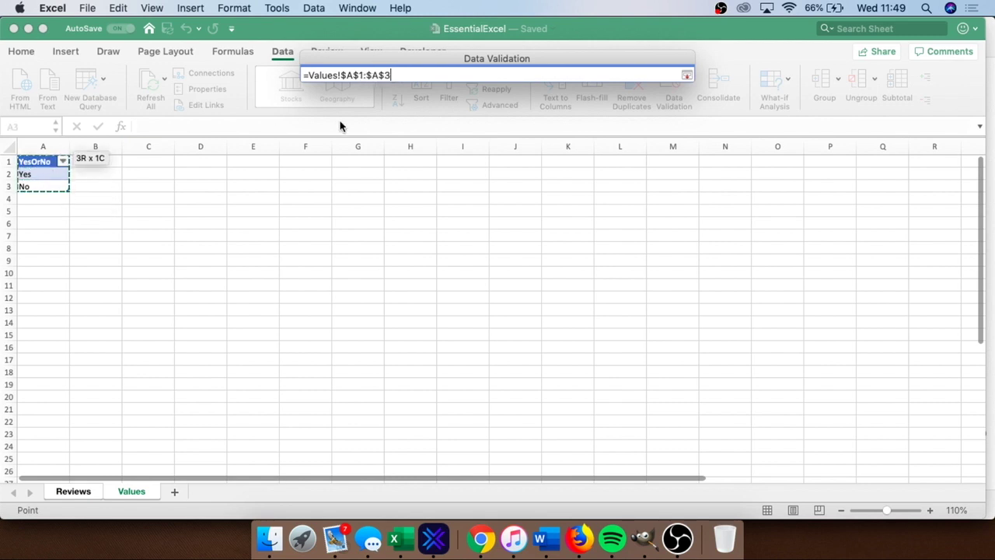
- Replace the validation source with =INDIRECT("Table2[YesOrNo]") and apply the rule to D6:D10
drag(392, 76, 304, 75)
text(=)
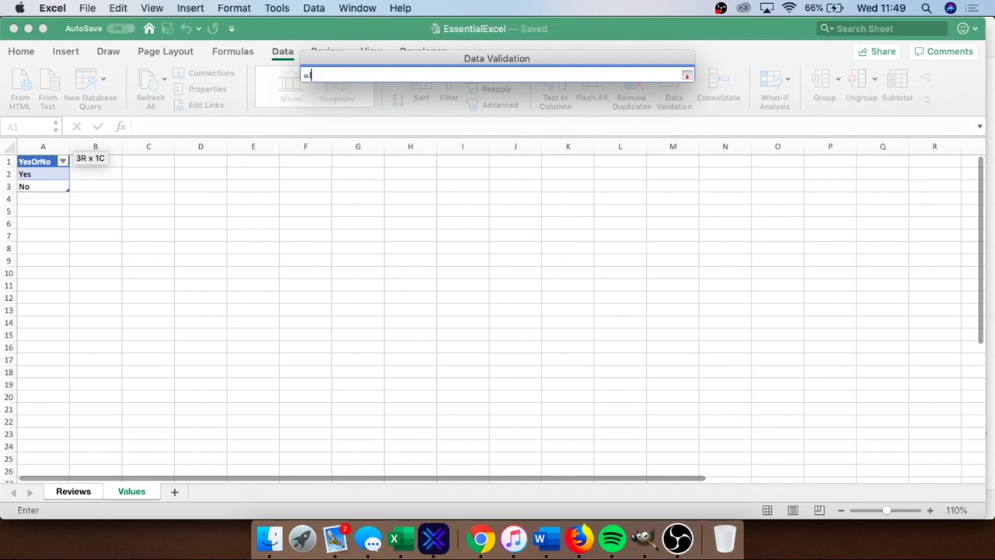
text(INDIRECT()
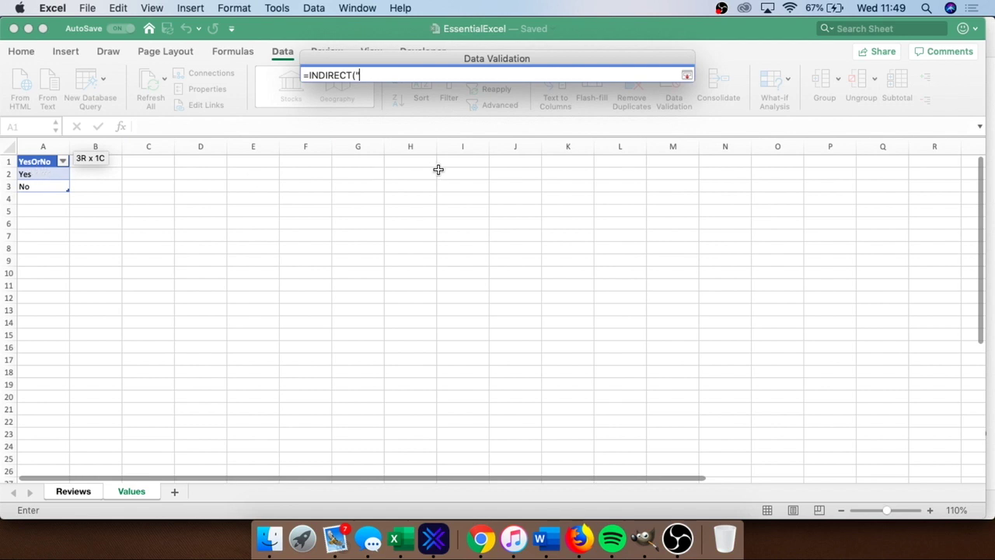
text(Table2[)
text(YesOrNo])
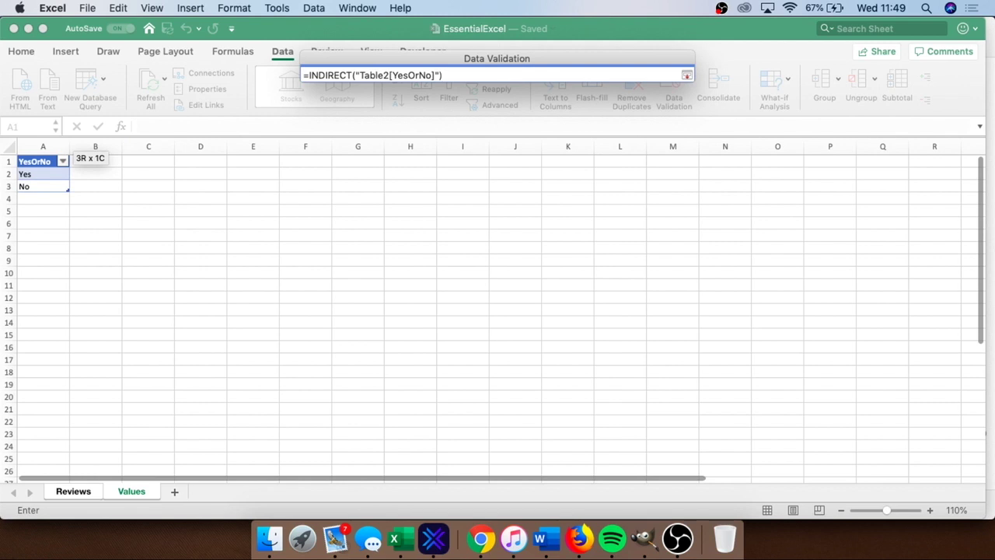
click(687, 73)
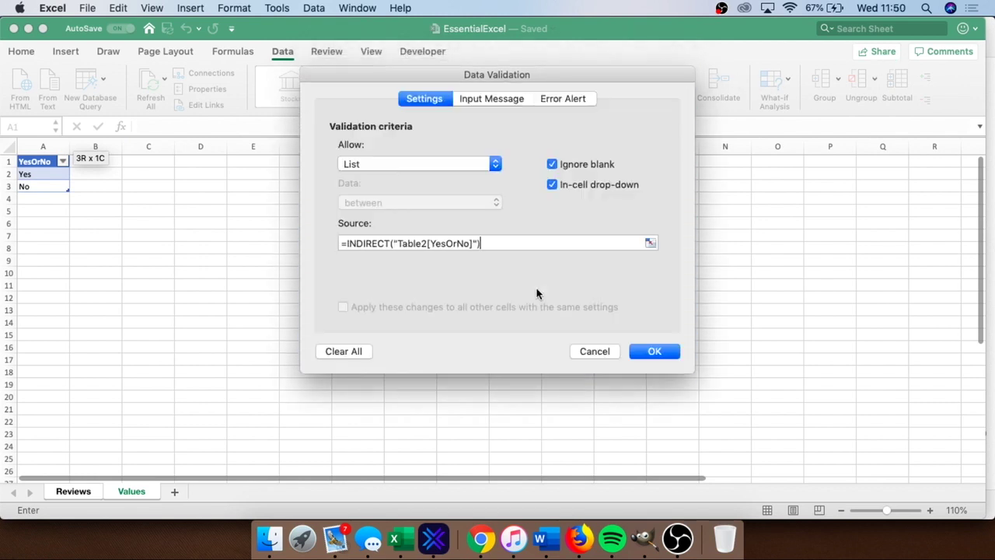
click(643, 351)
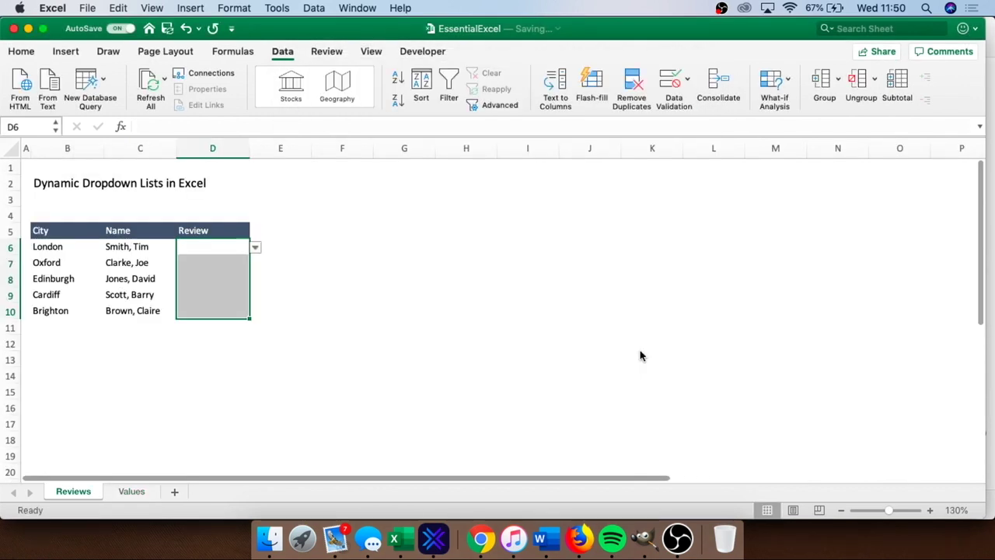
- Examine the dropdown options in Review cells D6 and D8, closing each list without choosing a value
click(382, 325)
click(225, 247)
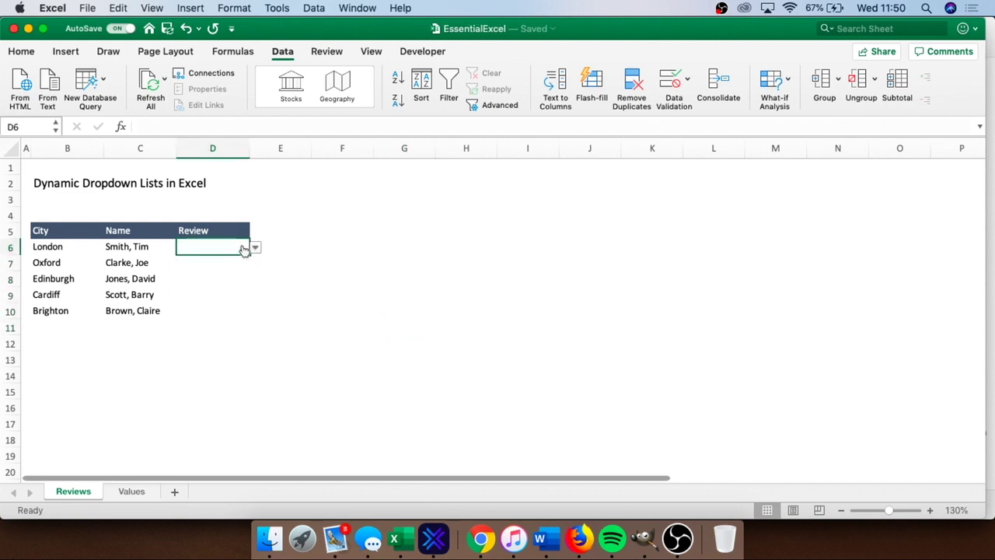
click(254, 247)
key(Escape)
click(223, 276)
click(256, 278)
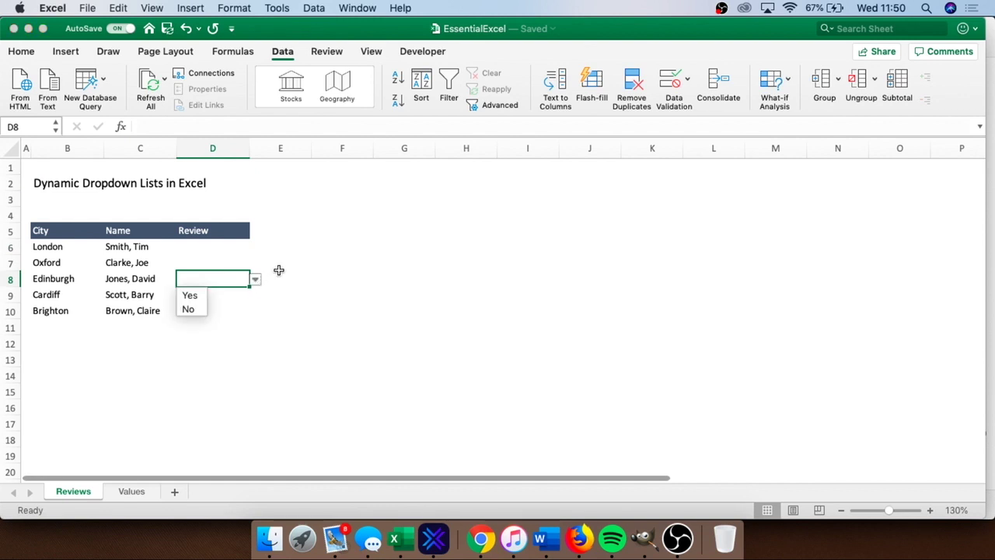
key(Escape)
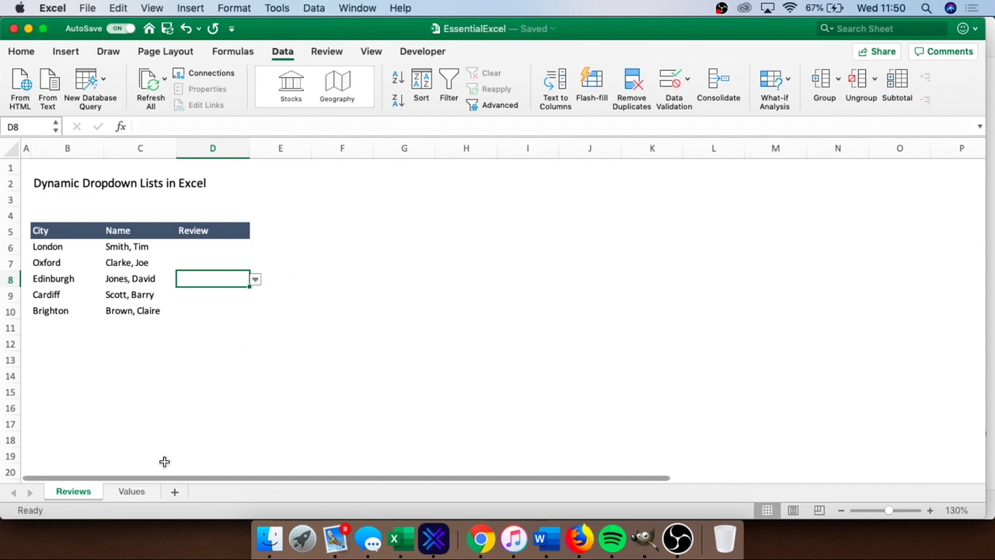
- Add "Maybe" in cell A4 of the Values sheet, directly below the table's last entry
click(130, 492)
click(105, 300)
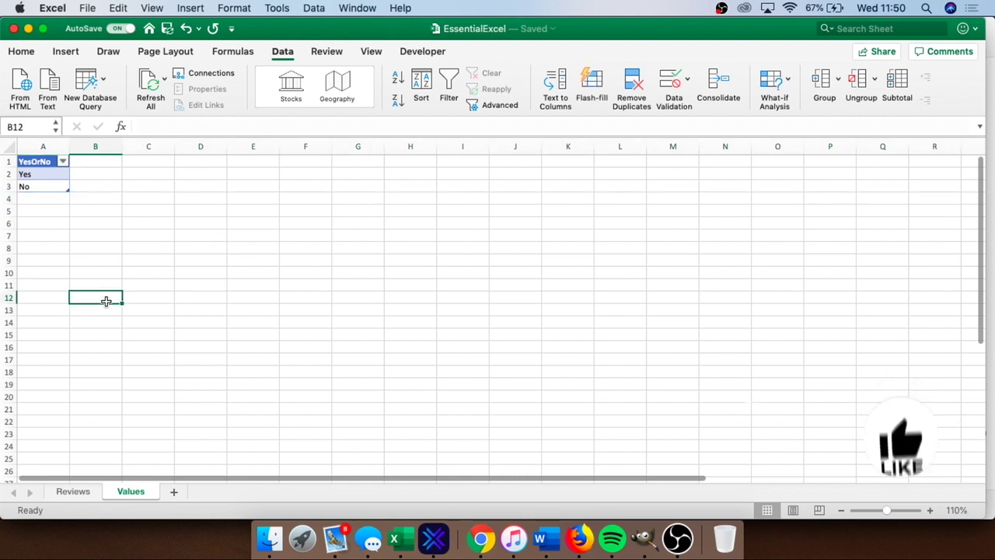
click(57, 198)
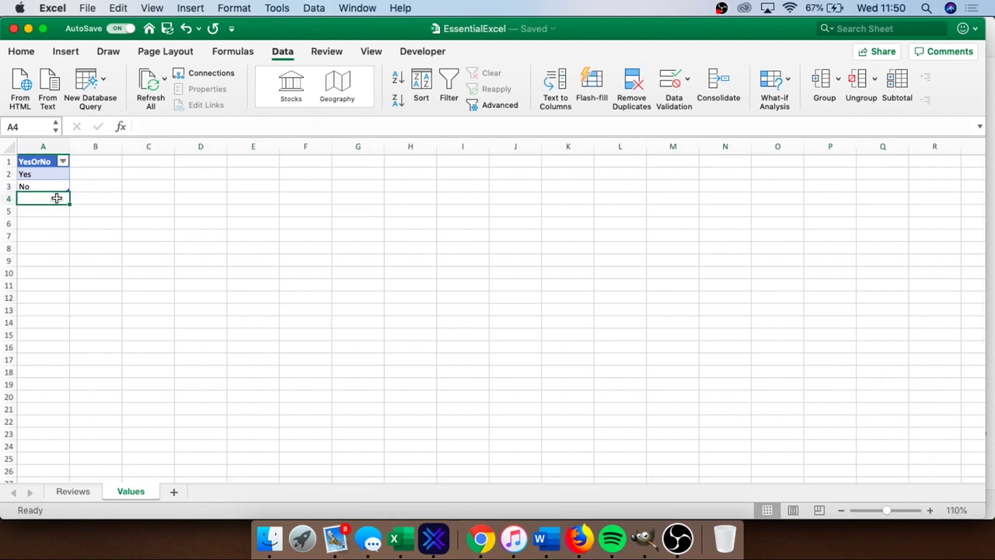
text(Maybe)
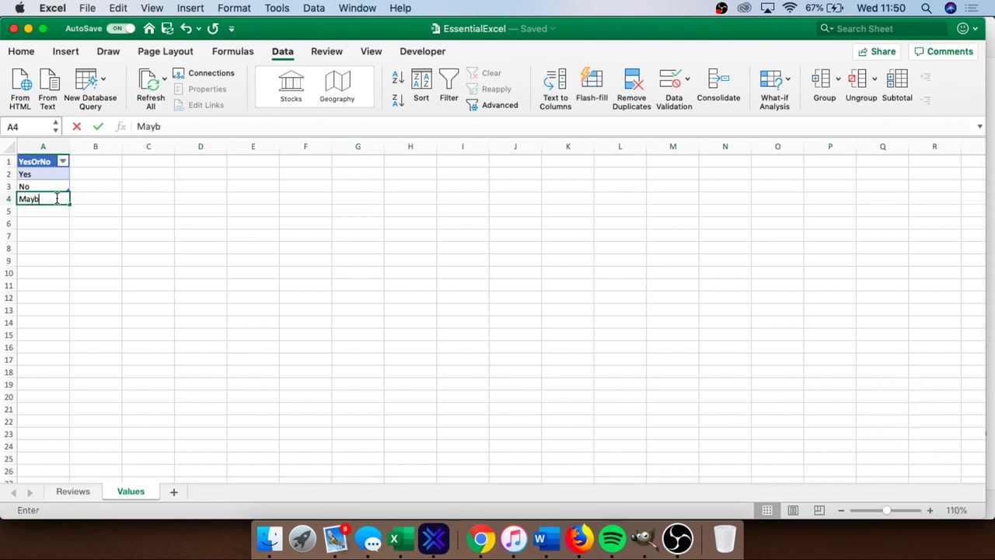
key(Return)
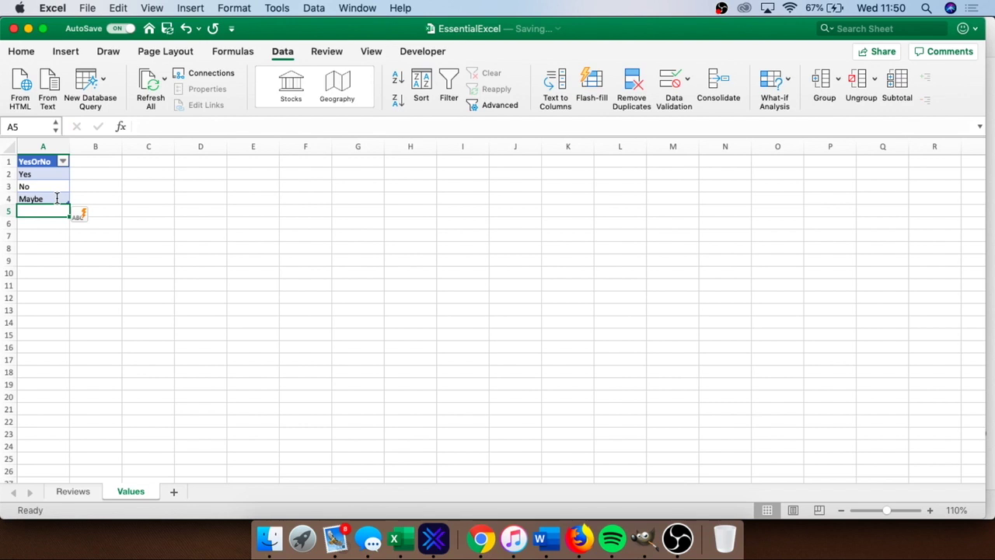
- Examine the dropdown options in Review cell D8 on the Reviews sheet and close the list
click(68, 493)
click(255, 280)
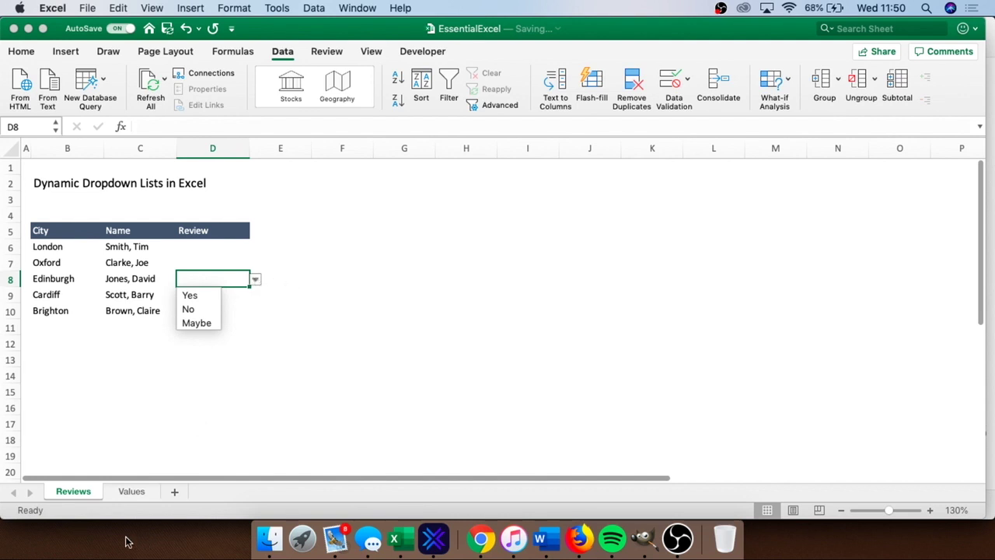
click(137, 493)
- Delete row 4, containing "Maybe", from the Values sheet
click(132, 492)
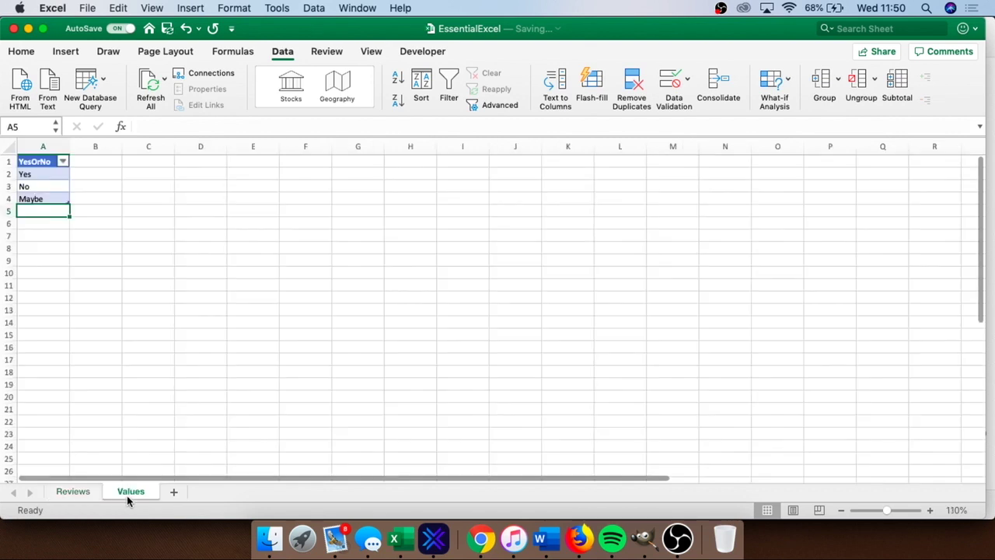
click(11, 200)
right_click(13, 201)
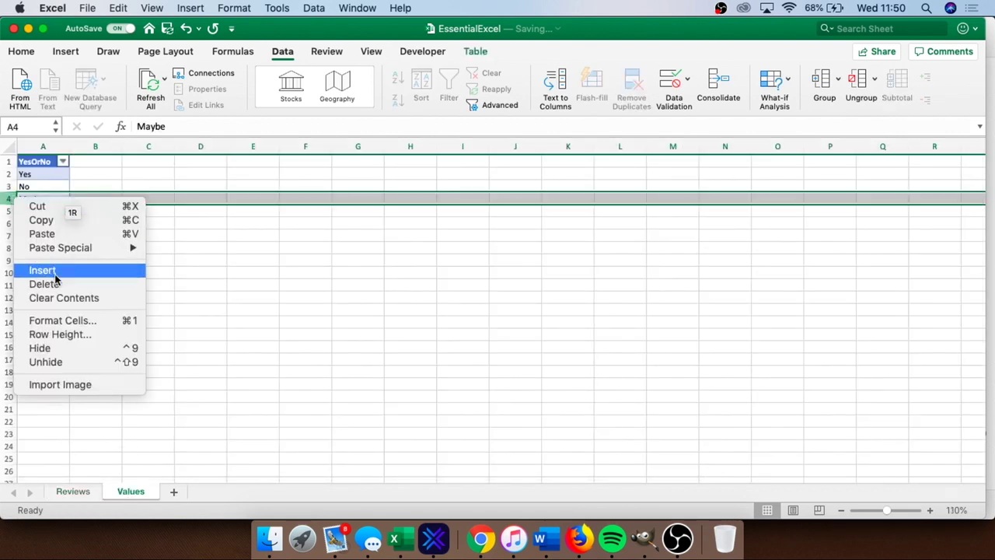
click(50, 282)
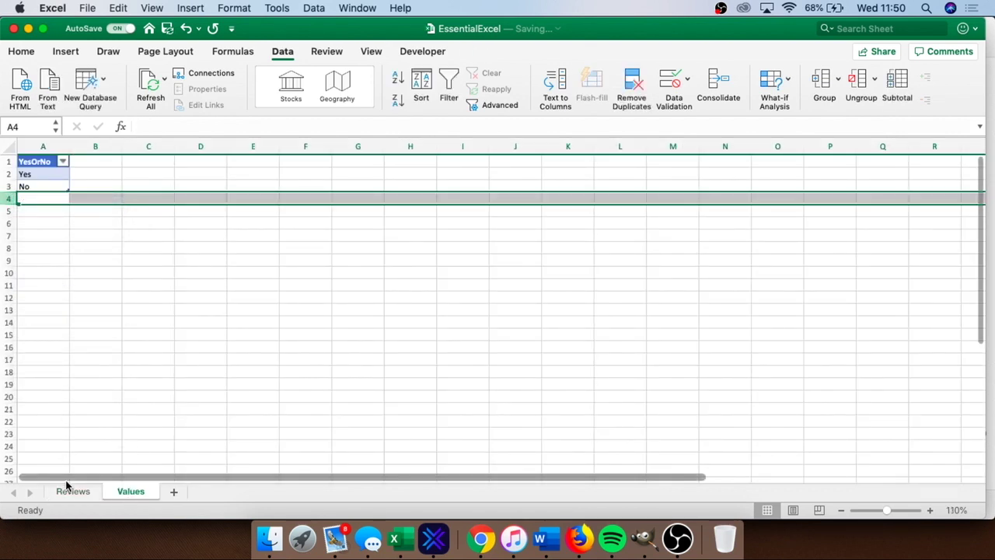
- Check the dropdown options in Review cell D8 on the Reviews sheet, close the list and select cell D6
click(73, 491)
click(254, 280)
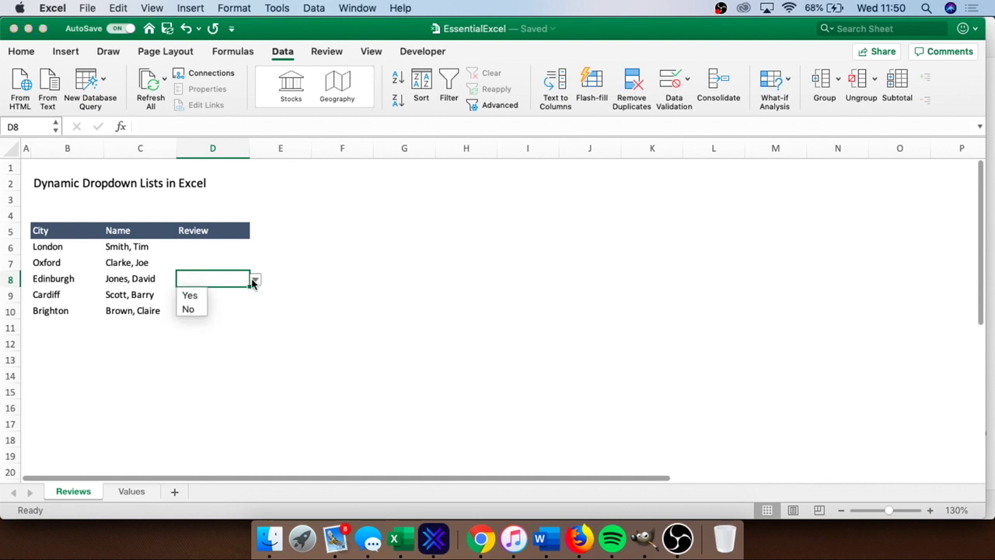
key(Escape)
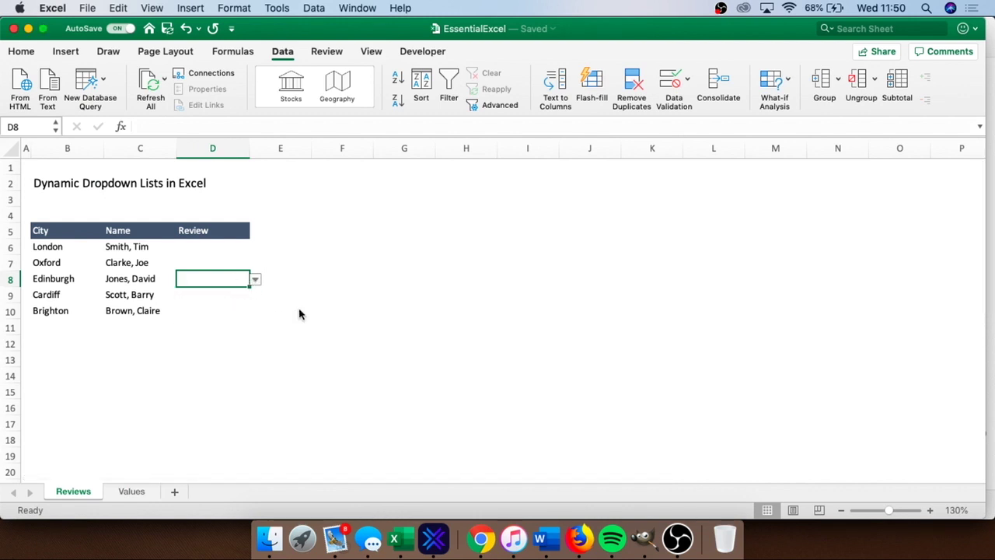
click(231, 245)
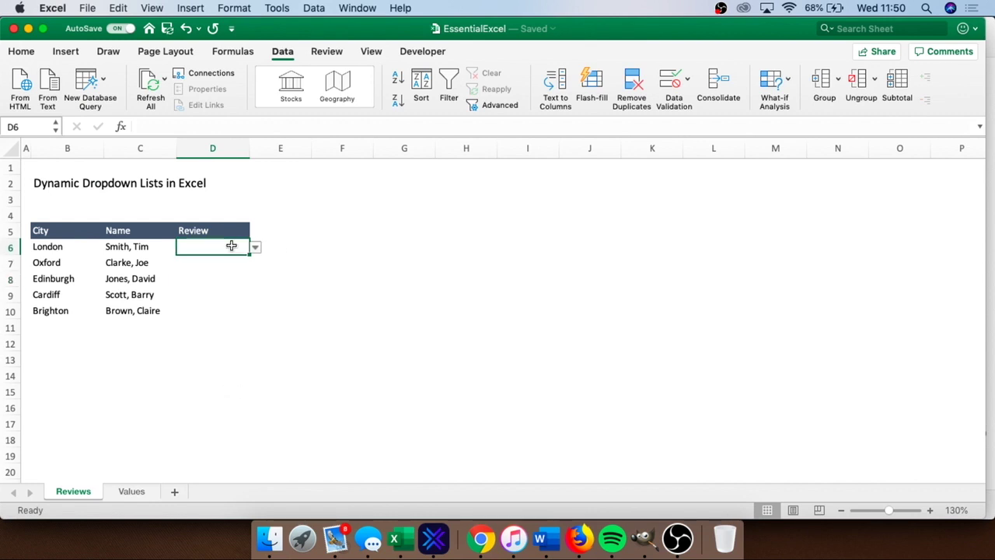
- On the Values sheet, replace the YesOrNo table entries in A2:A4 with Low, Medium and High
click(128, 492)
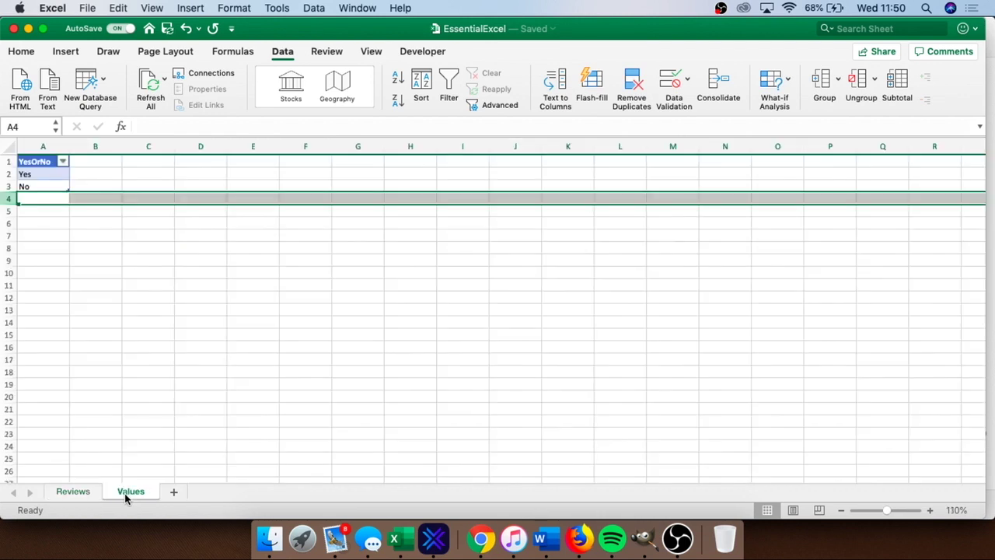
click(58, 175)
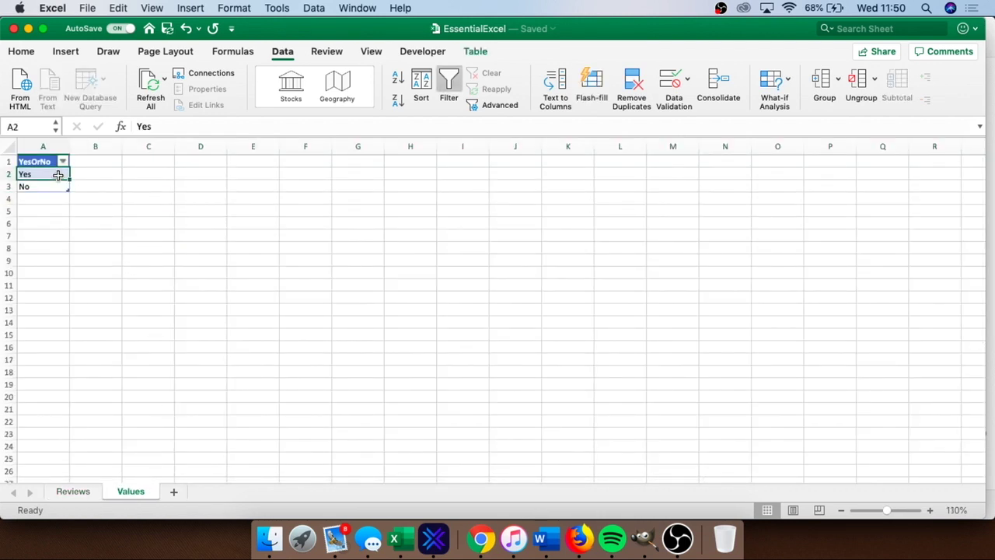
text(Low)
key(Return)
text(Me)
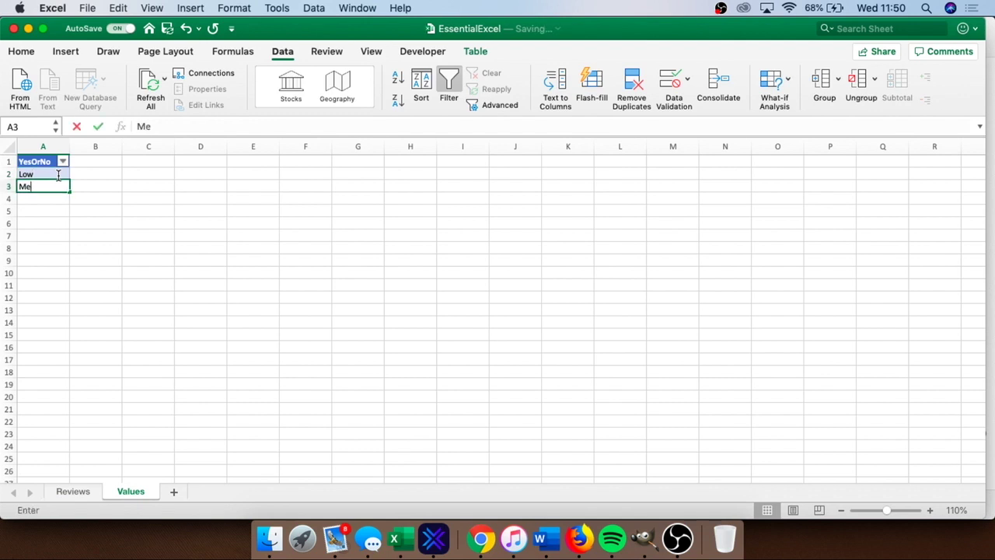
text(dium)
key(Return)
text(Hi)
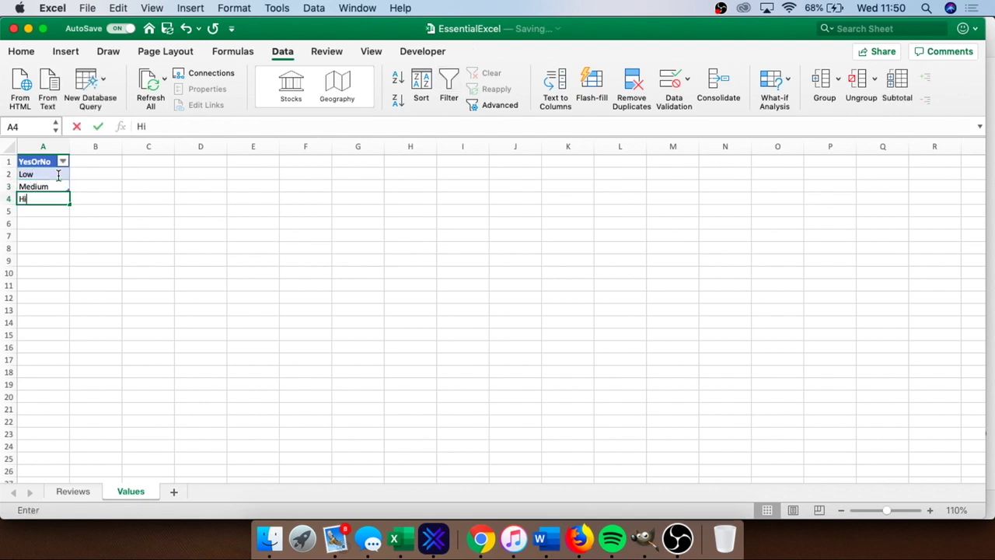
text(gh)
key(Return)
click(139, 257)
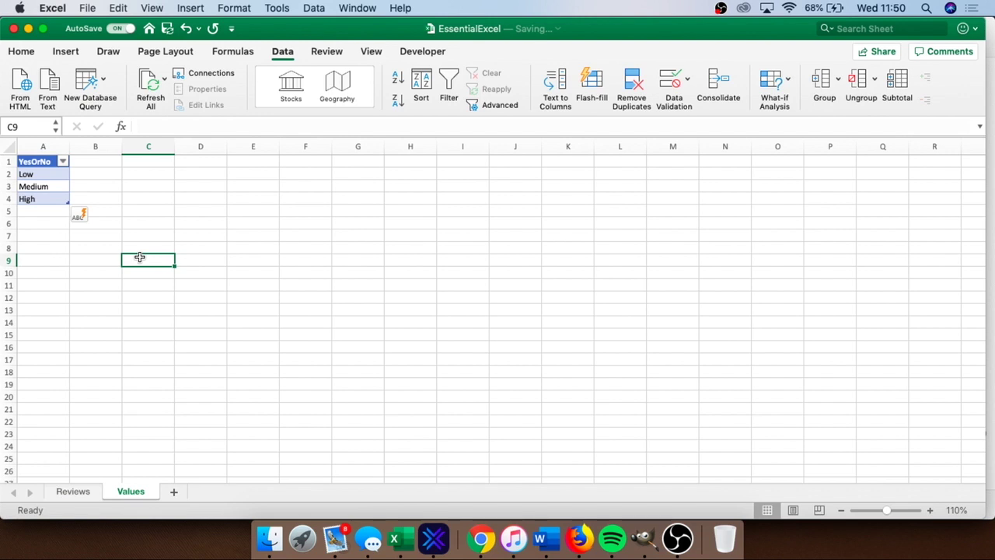
- Examine the dropdown options in Review cell D6 on the Reviews sheet and close the list without choosing
click(80, 491)
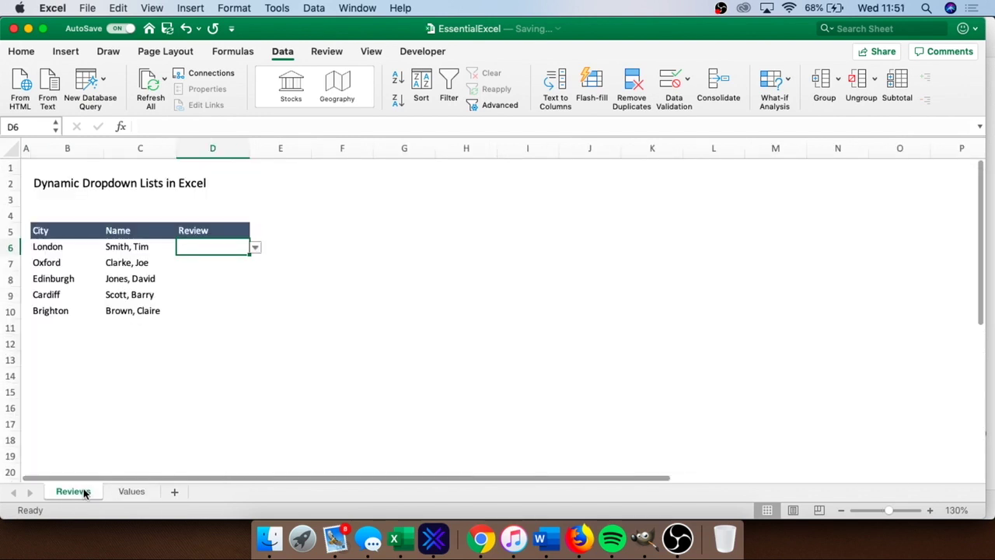
click(255, 247)
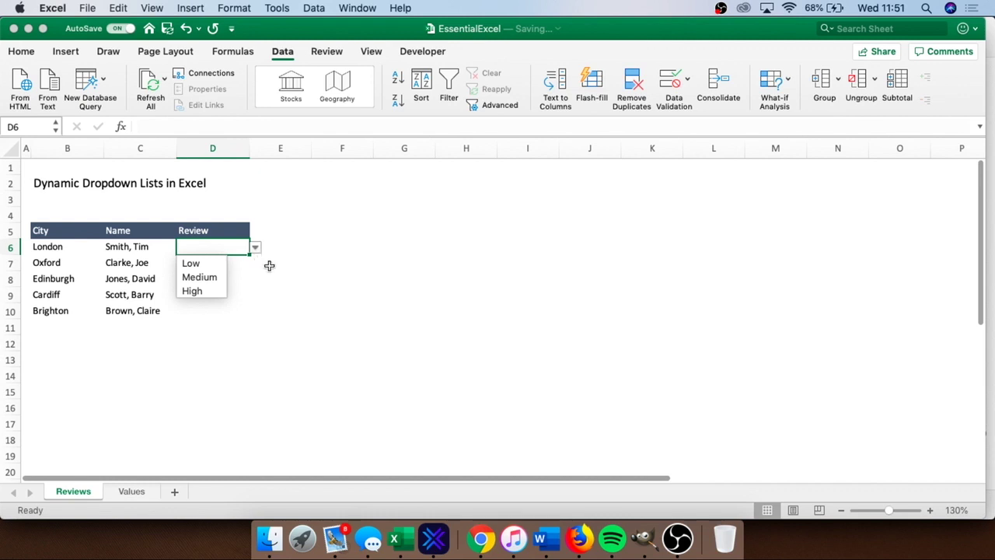
key(Escape)
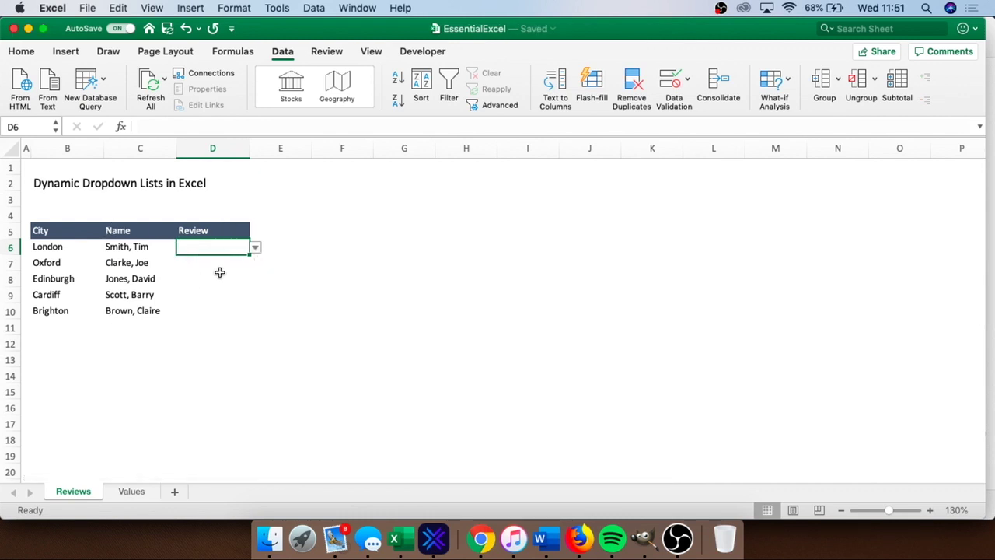
- Choose the dropdown values Medium for London, Low for Oxford and High for Edinburgh in Review cells D6:D8
click(257, 250)
click(221, 278)
click(207, 265)
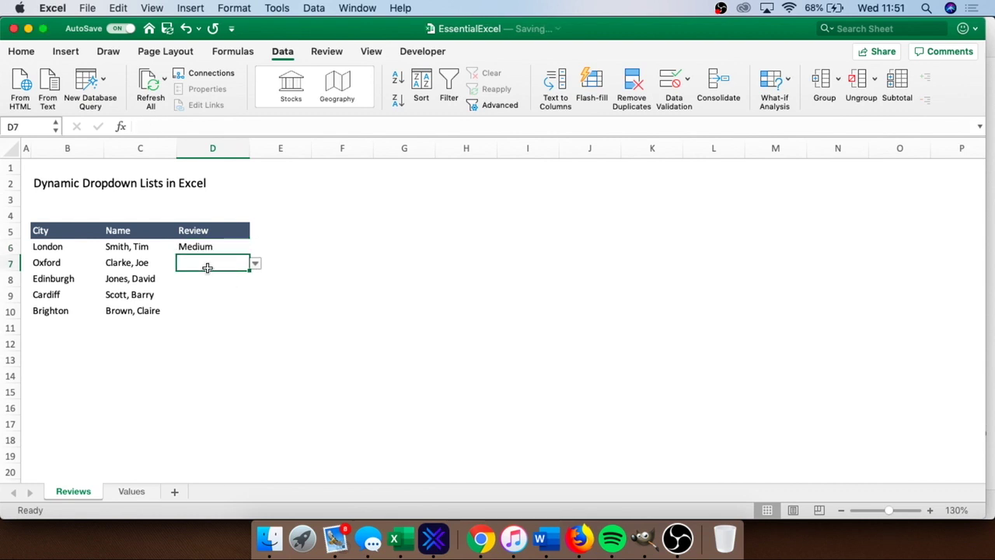
click(256, 264)
click(223, 279)
click(213, 278)
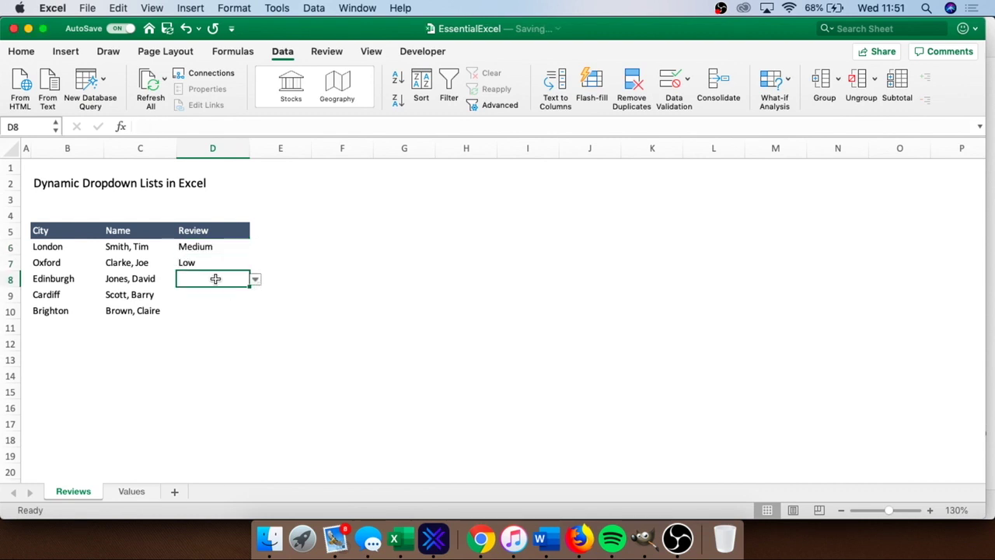
click(256, 279)
click(205, 325)
- Choose the dropdown values Medium for Cardiff and Low for Brighton in Review cells D9 and D10
click(210, 294)
click(255, 296)
click(220, 325)
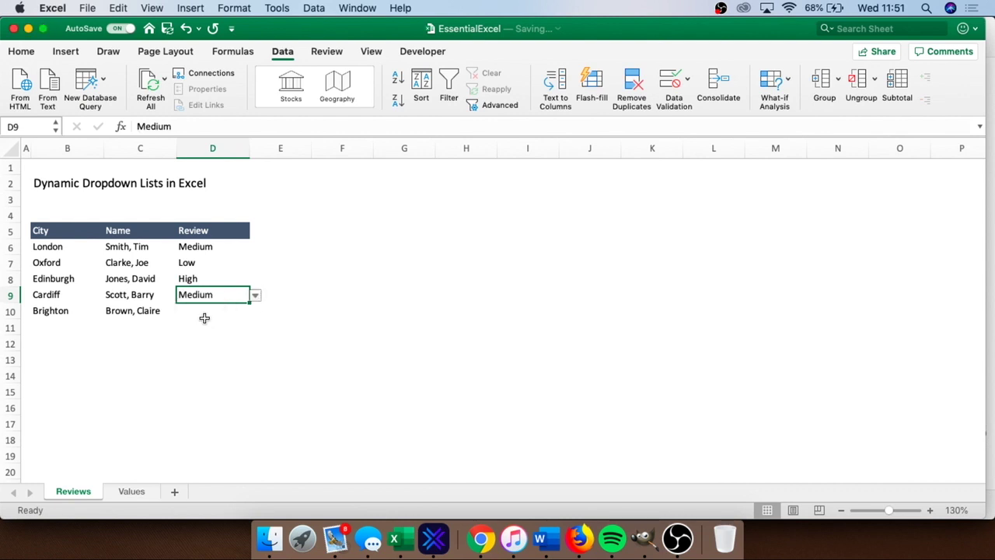
click(206, 313)
click(256, 311)
click(214, 328)
click(252, 347)
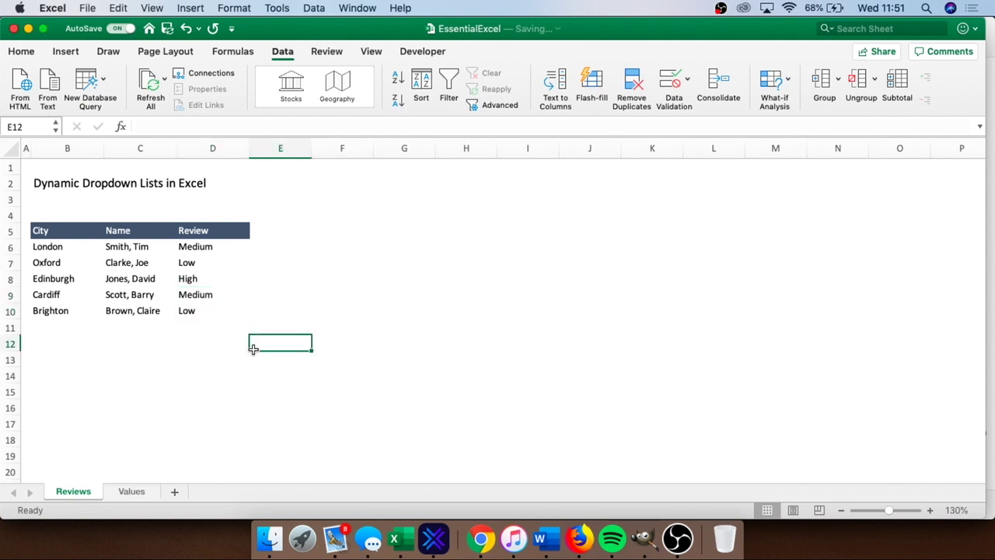
- On the Values sheet, overwrite the YesOrNo table entries in A2:A4 with Very Low, Low and Medium
click(131, 493)
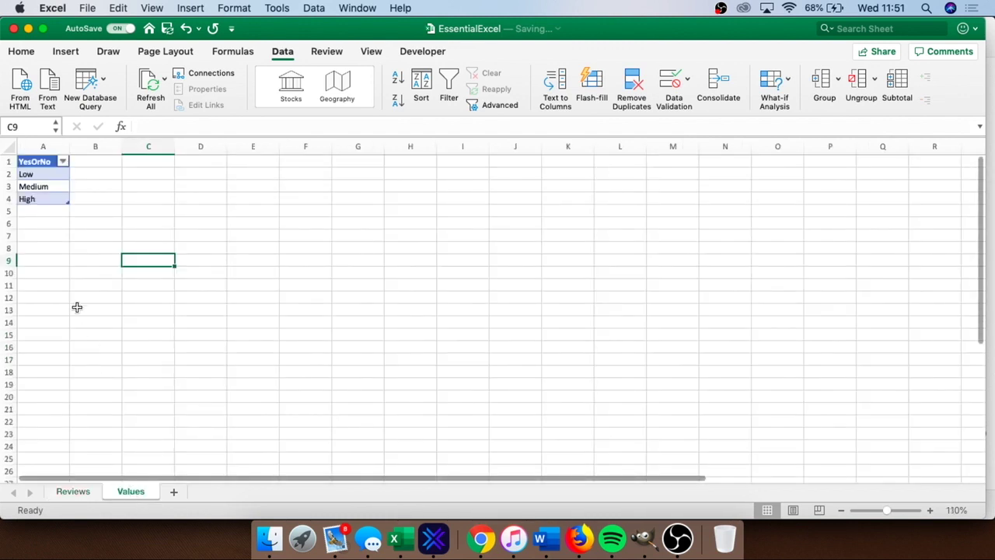
click(48, 209)
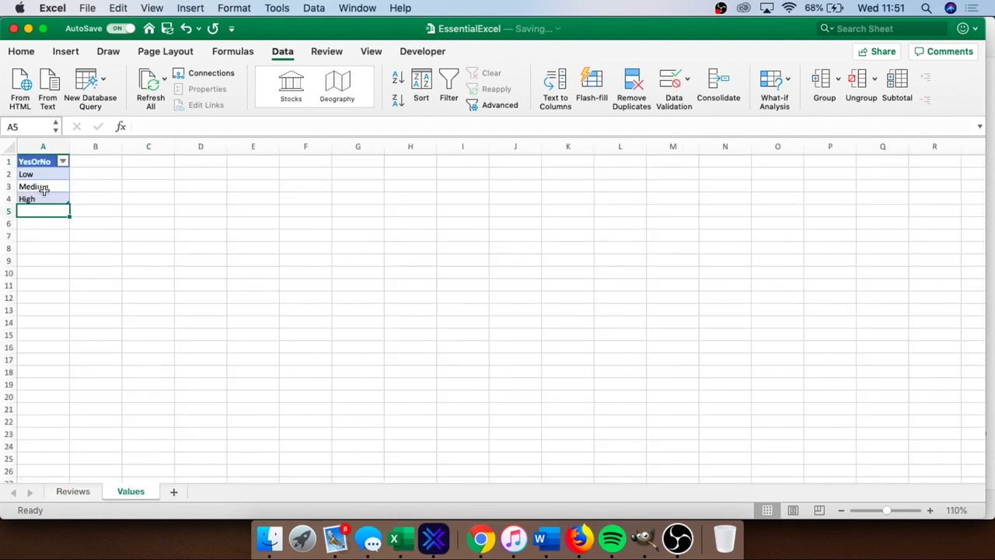
click(42, 187)
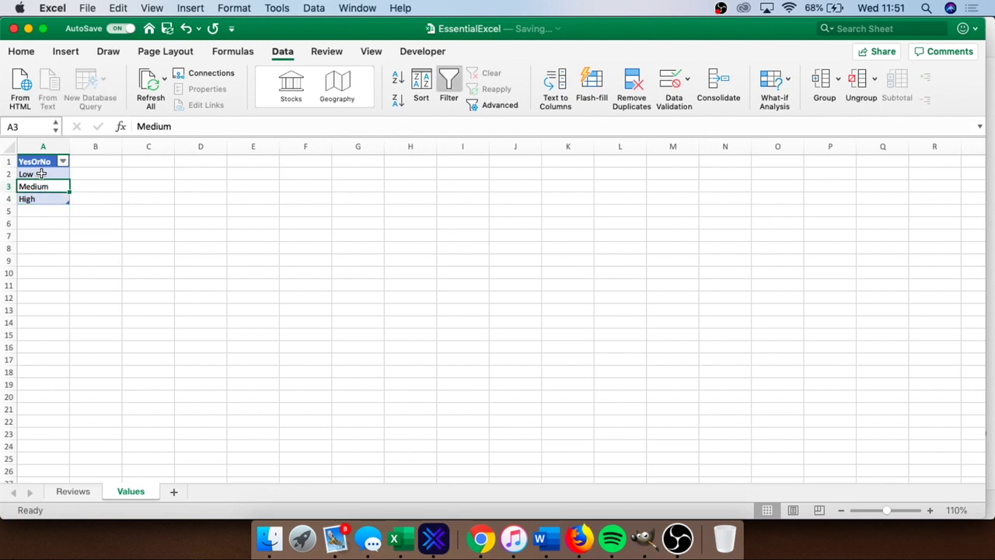
click(41, 175)
text(ry Low)
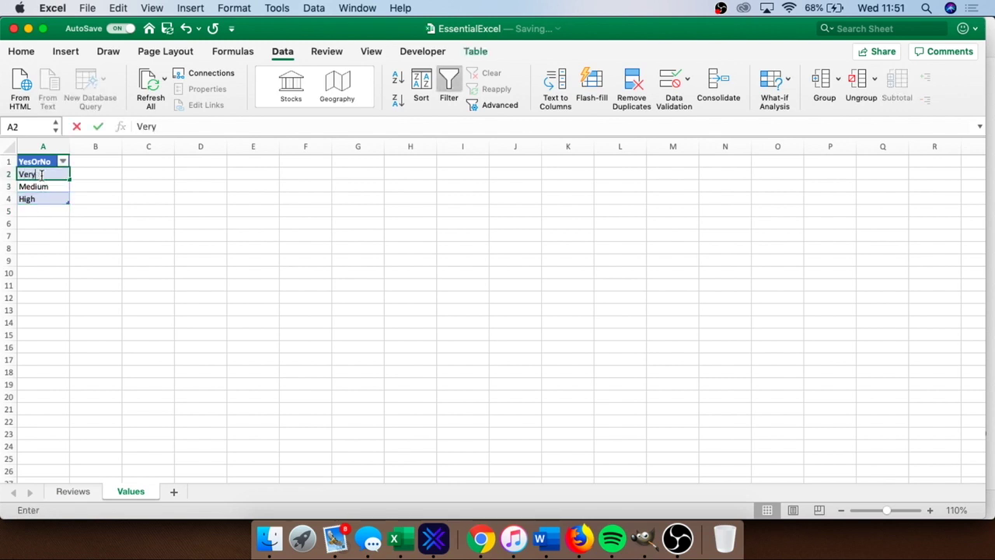
key(Return)
text(Low)
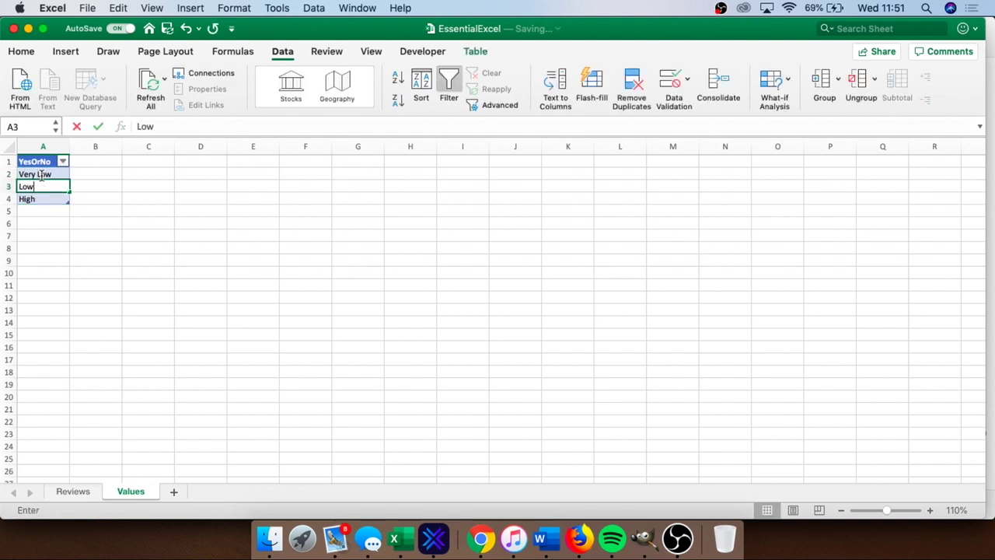
key(Return)
text(Medium)
key(Return)
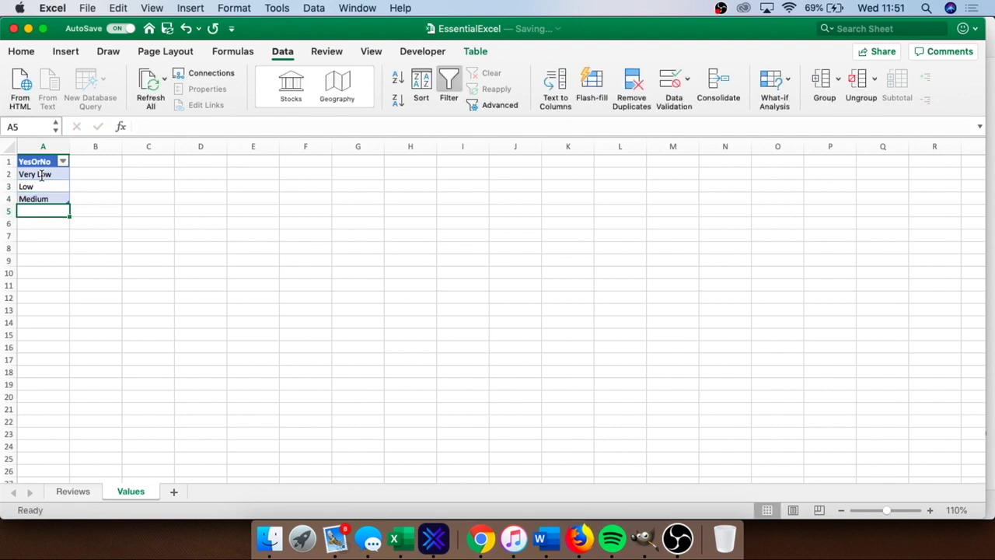
- Extend the YesOrNo table with High in cell A5 and Very High in cell A6
text(High)
key(Return)
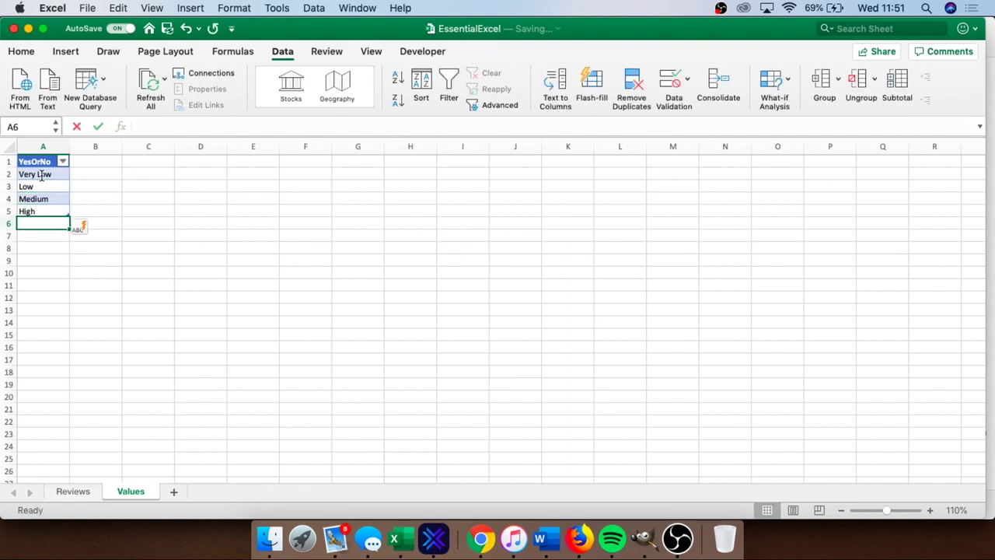
text(Very High)
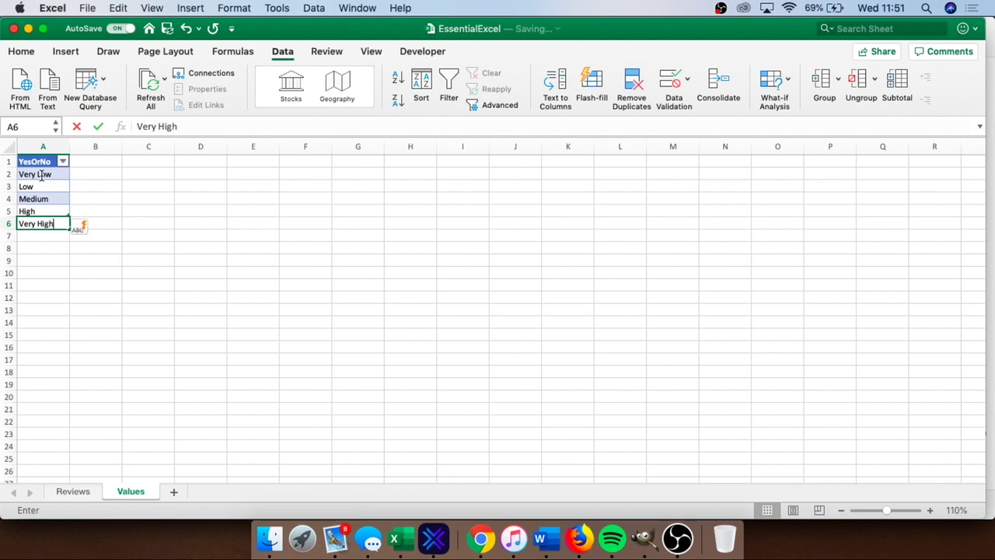
key(Return)
- Examine the dropdown options in Review cell D9 on the Reviews sheet and close the list without choosing
click(73, 492)
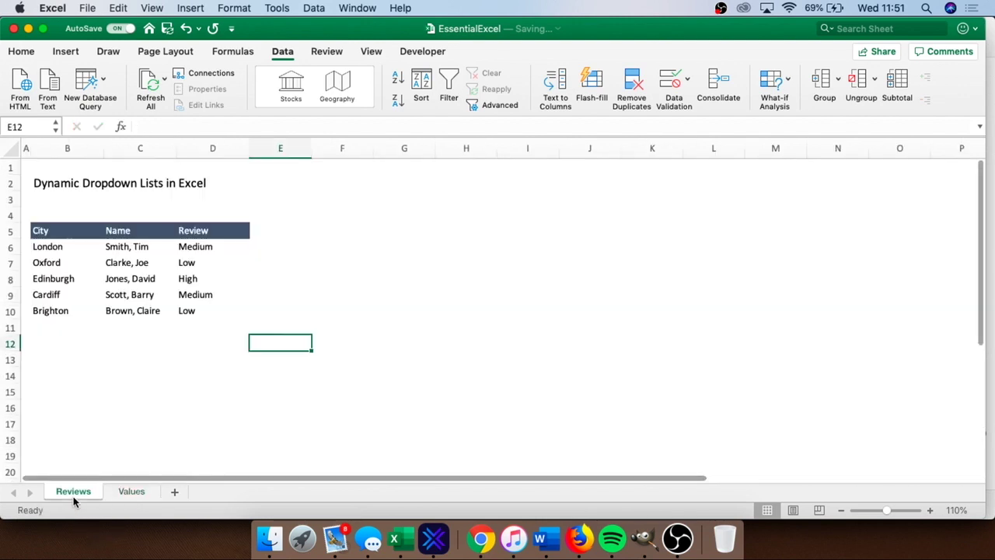
click(228, 289)
click(254, 294)
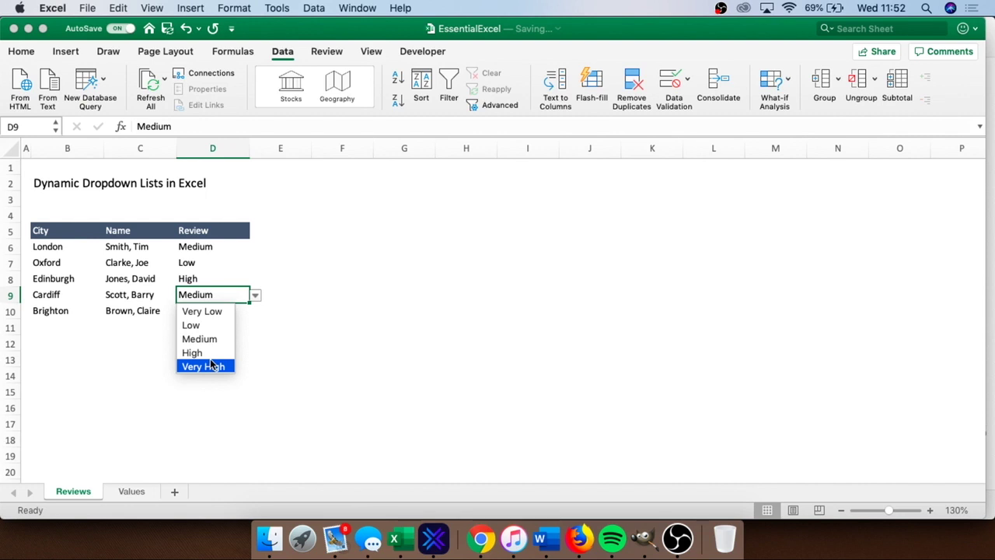
key(Escape)
- On the Values sheet, enter the heading TableNew in C1 with Yes and No below it in C2:C3
click(131, 491)
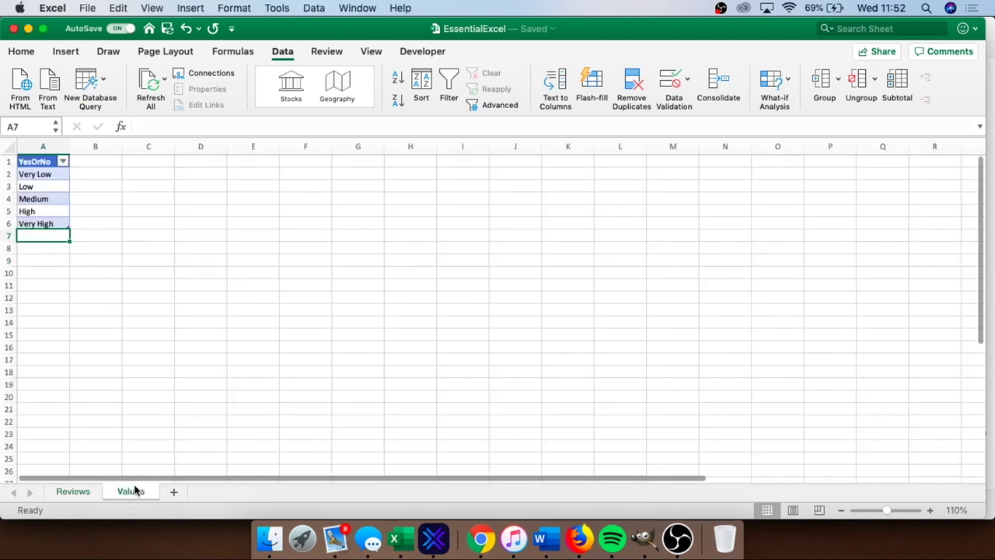
click(126, 245)
click(132, 169)
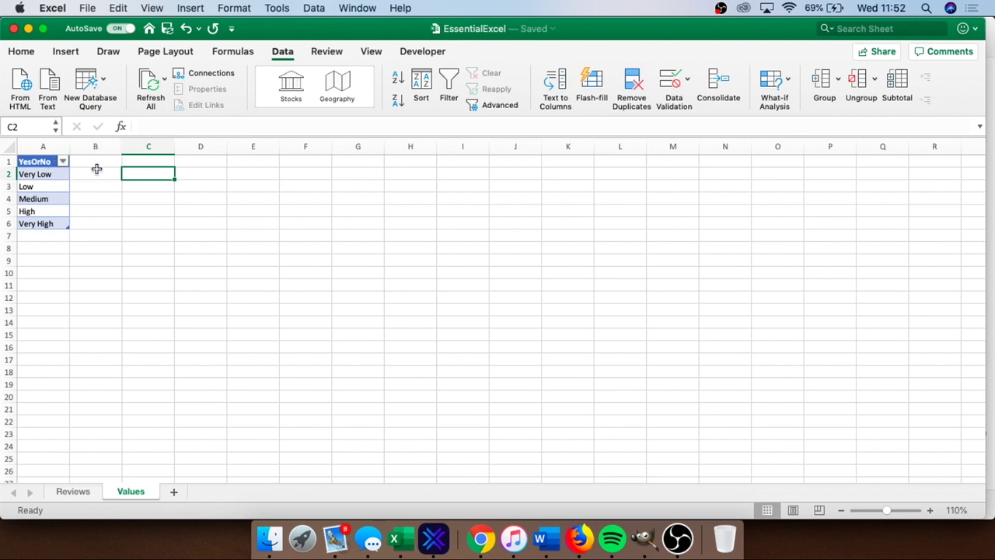
click(149, 161)
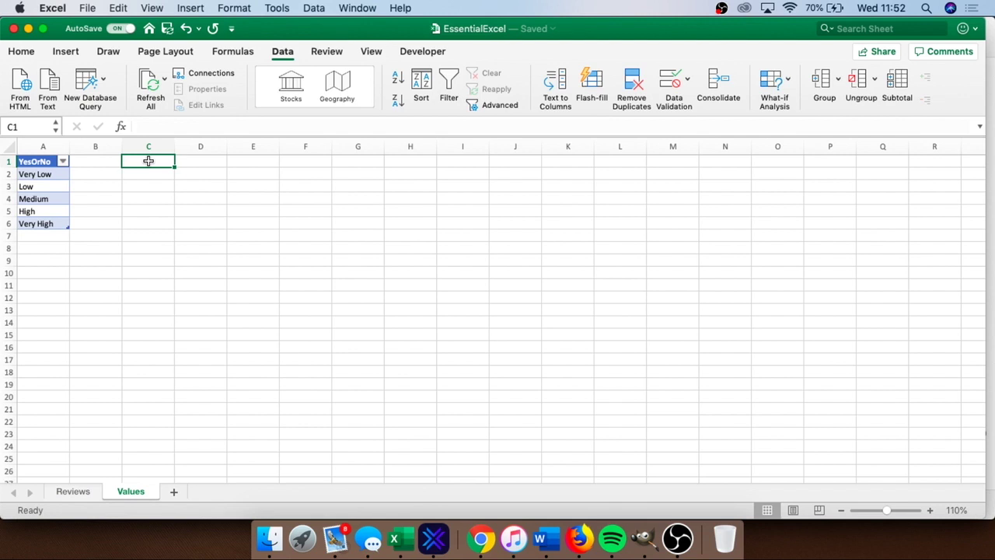
text(Table)
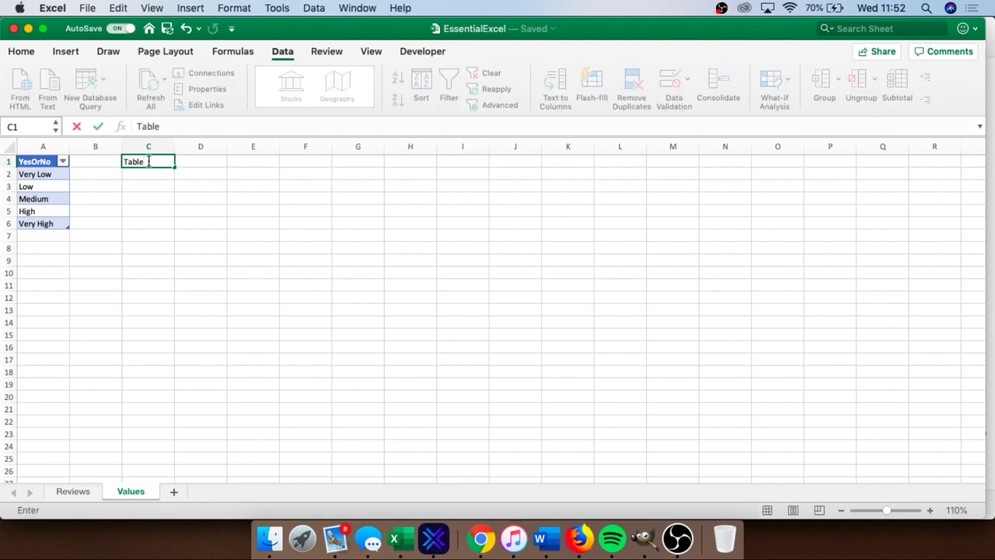
text(New)
key(Return)
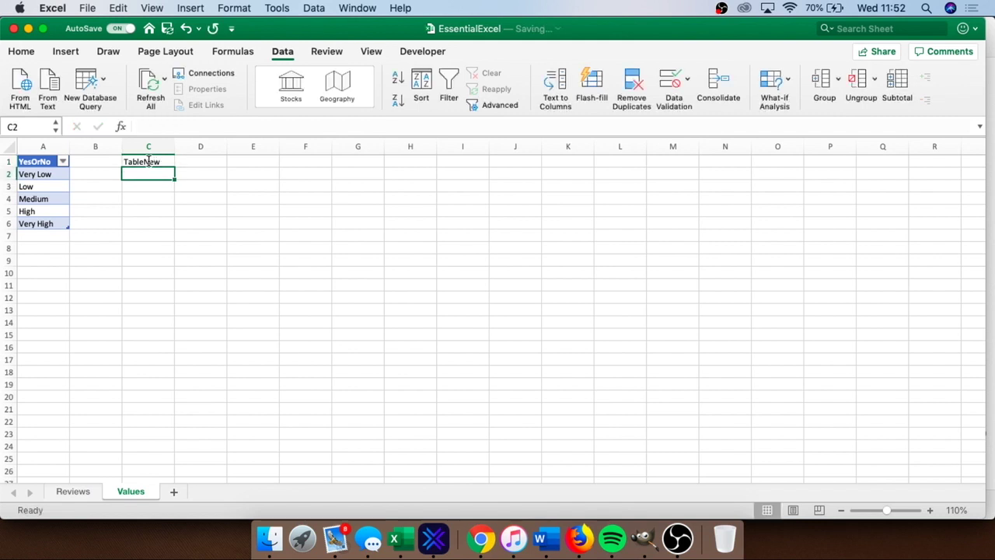
text(Yes)
key(Return)
text(No)
key(Return)
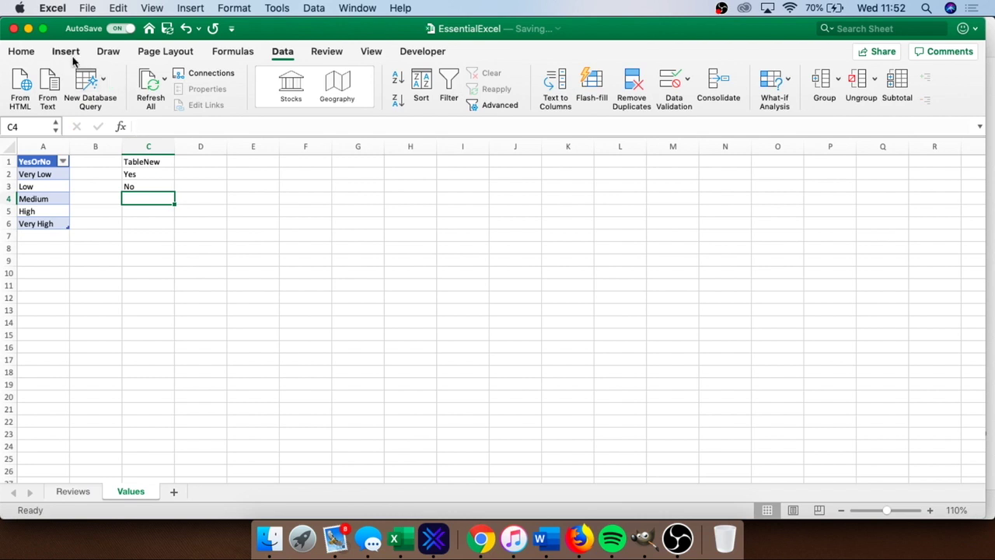
- Convert the range C1:C3 into a table with its first row as the header
drag(129, 159, 134, 187)
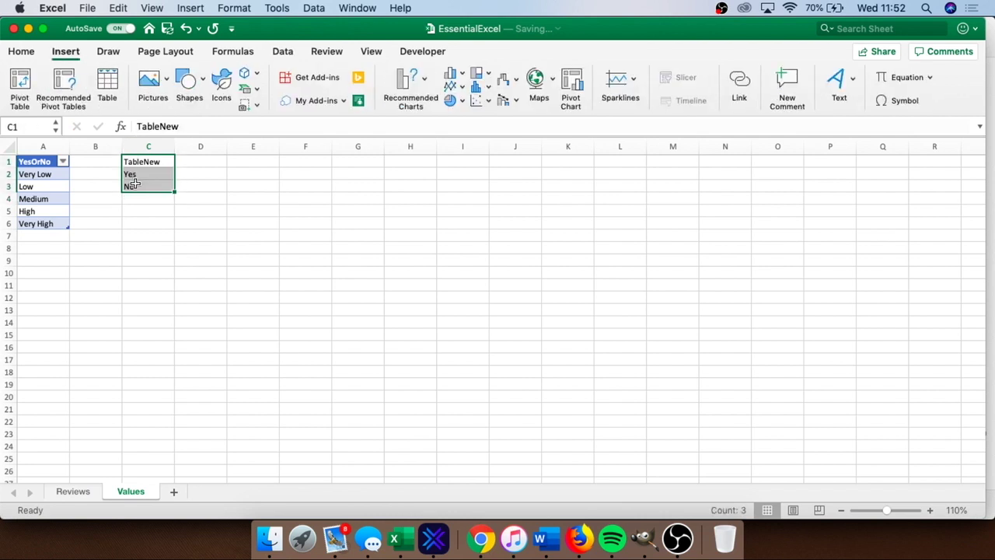
click(115, 86)
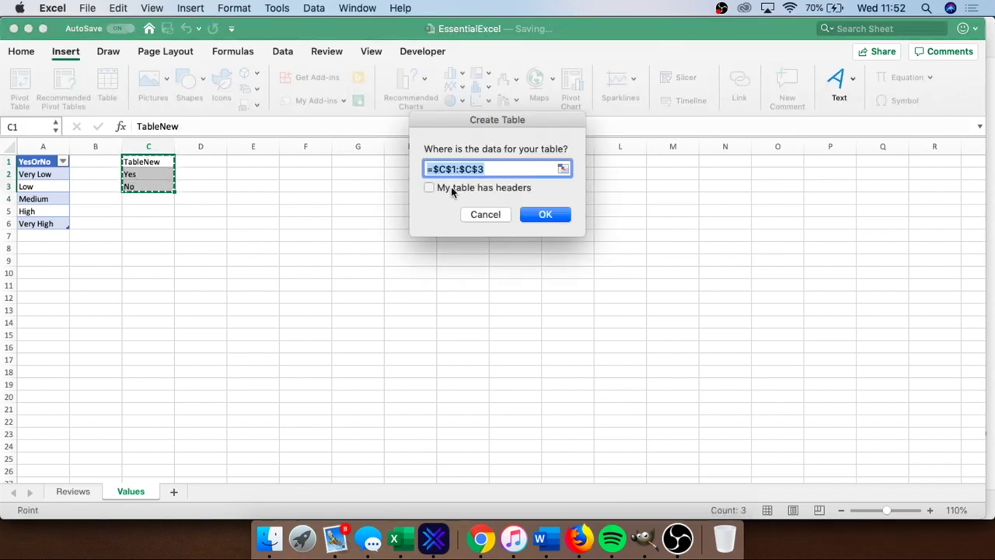
click(440, 188)
click(542, 216)
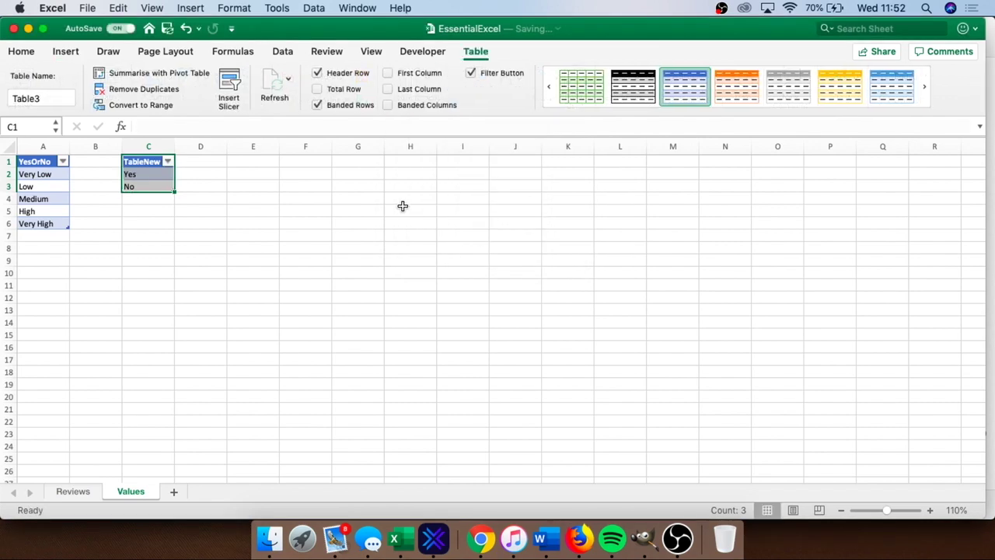
- On the Reviews sheet, start a data validation rule for cells E6:E10 that allows a list
click(82, 494)
click(267, 246)
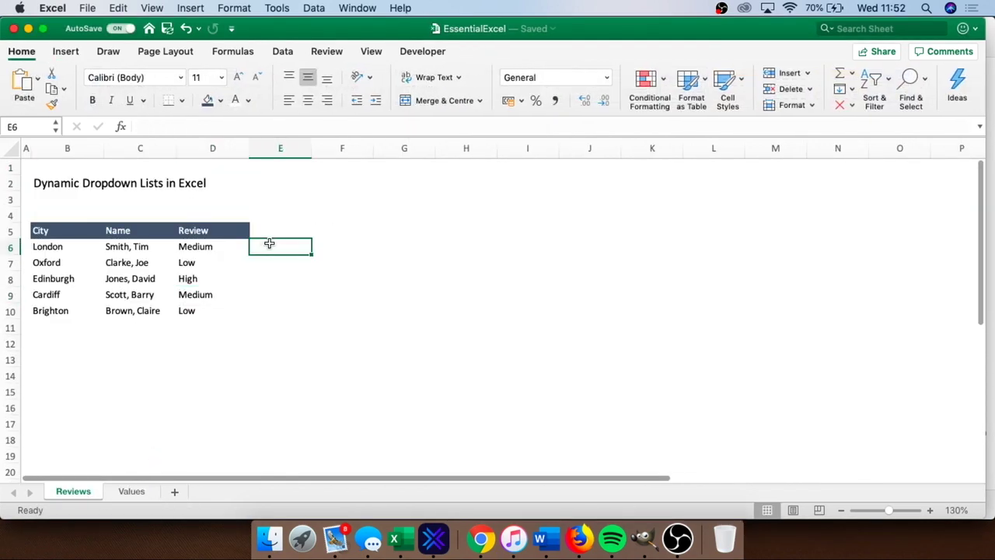
drag(267, 246, 269, 308)
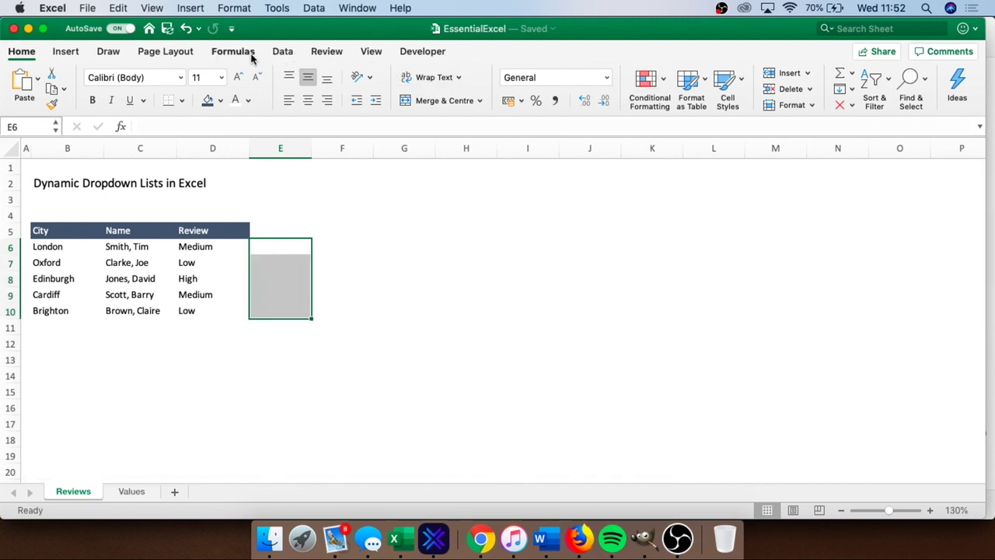
click(283, 52)
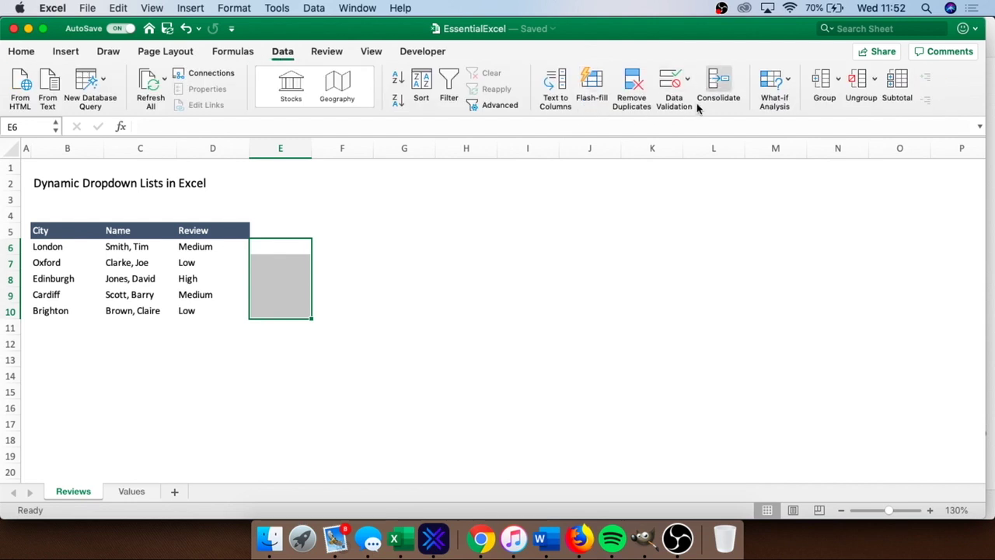
click(688, 91)
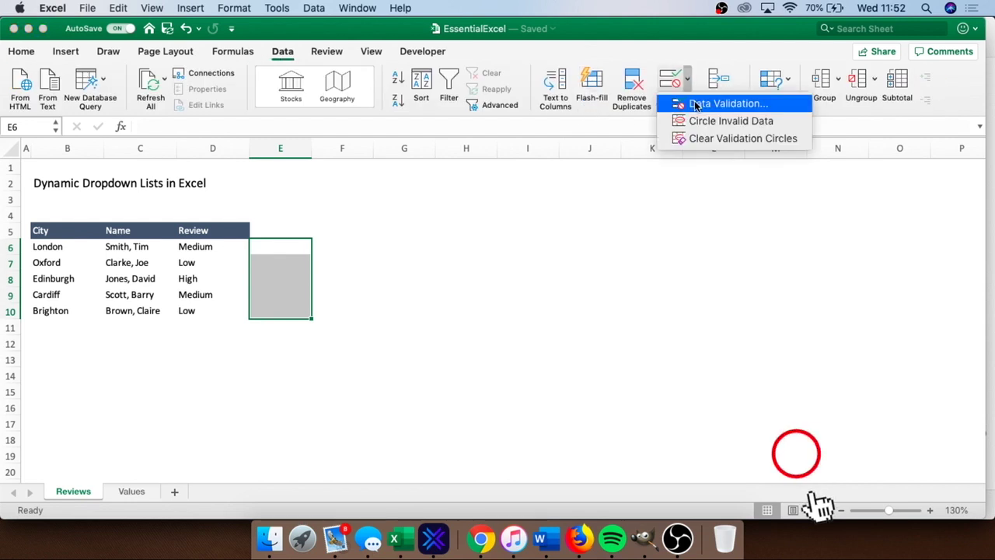
click(691, 102)
click(467, 164)
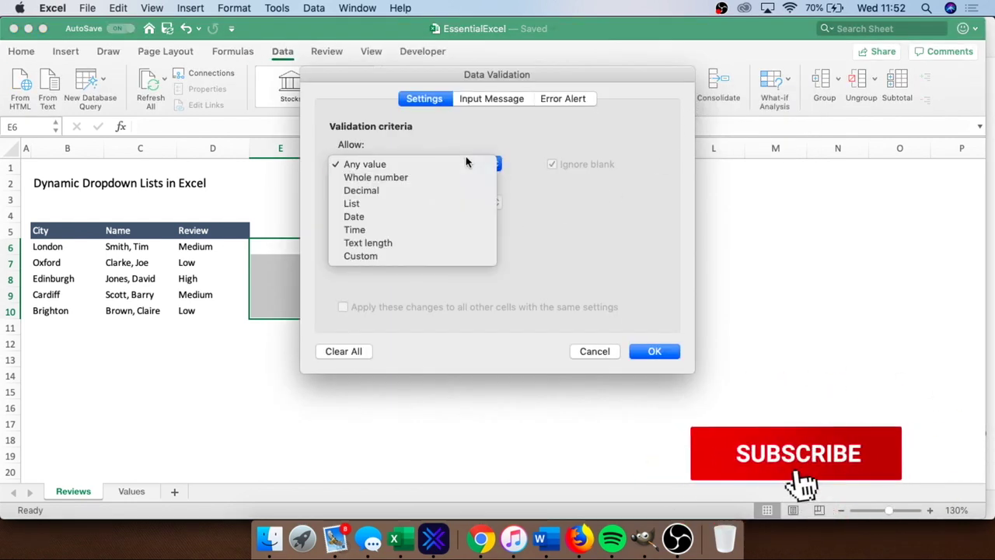
click(417, 203)
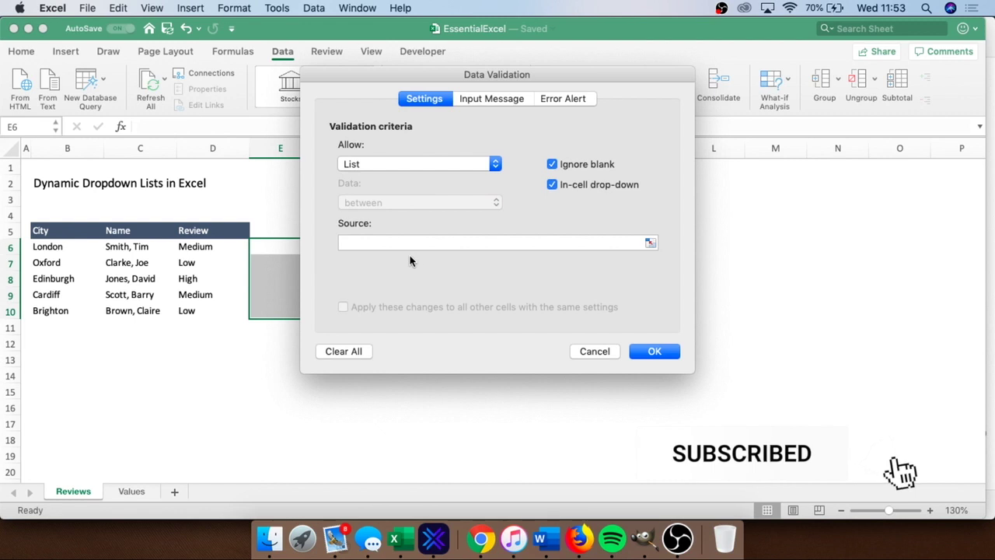
- Set the validation list source to =INDIRECT("Table3[TableNew]") and apply the rule
click(651, 242)
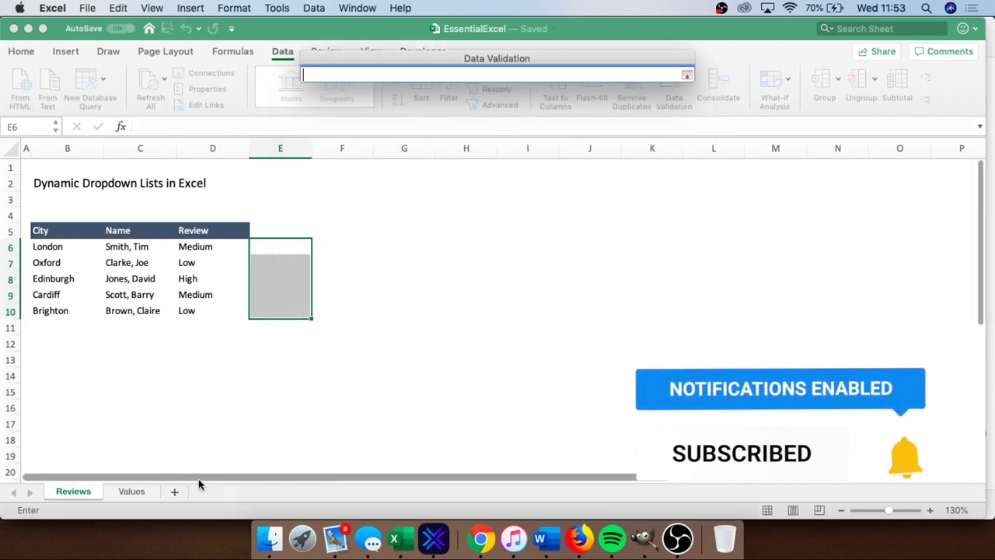
click(132, 491)
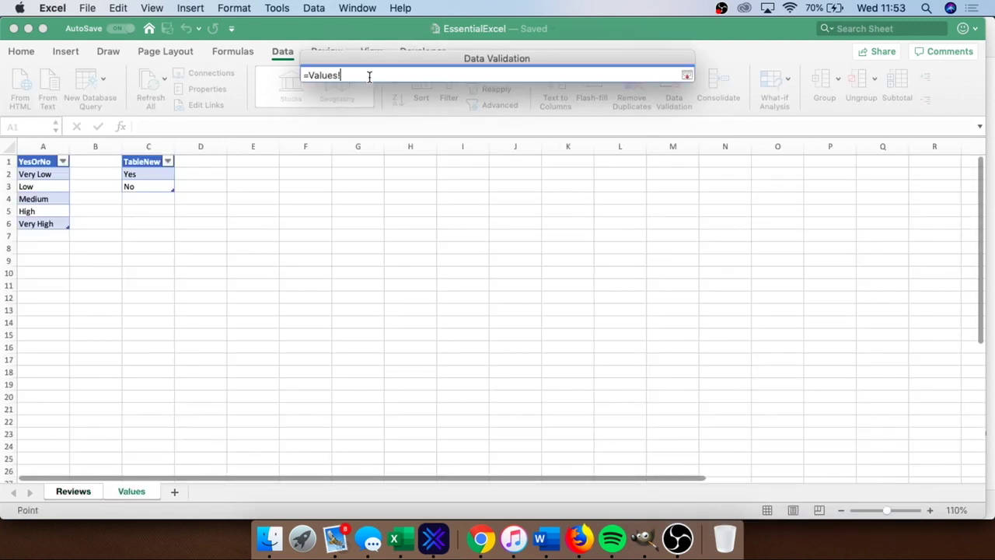
drag(369, 75, 309, 75)
text(INDIRECT("Table)
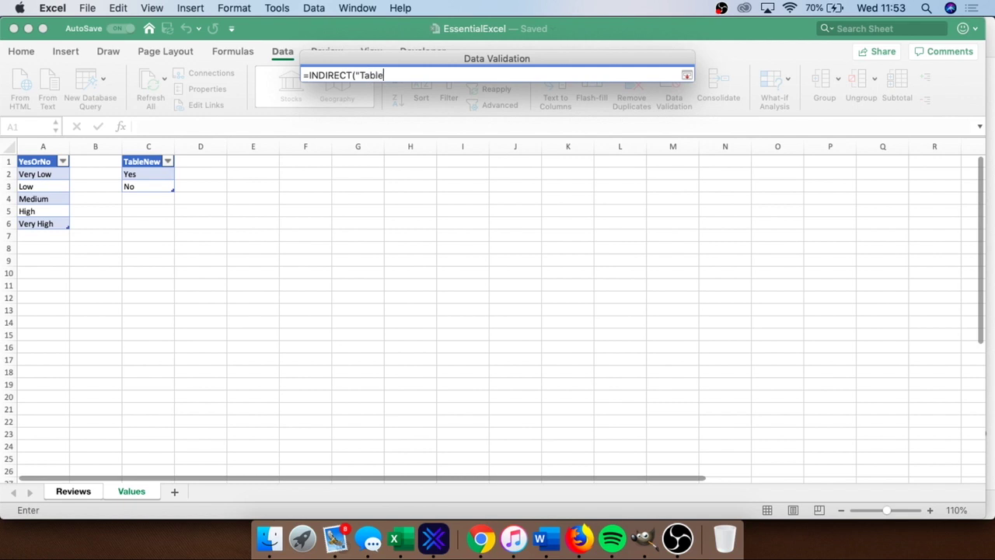
text(3[TableNew]"))
click(687, 75)
click(651, 350)
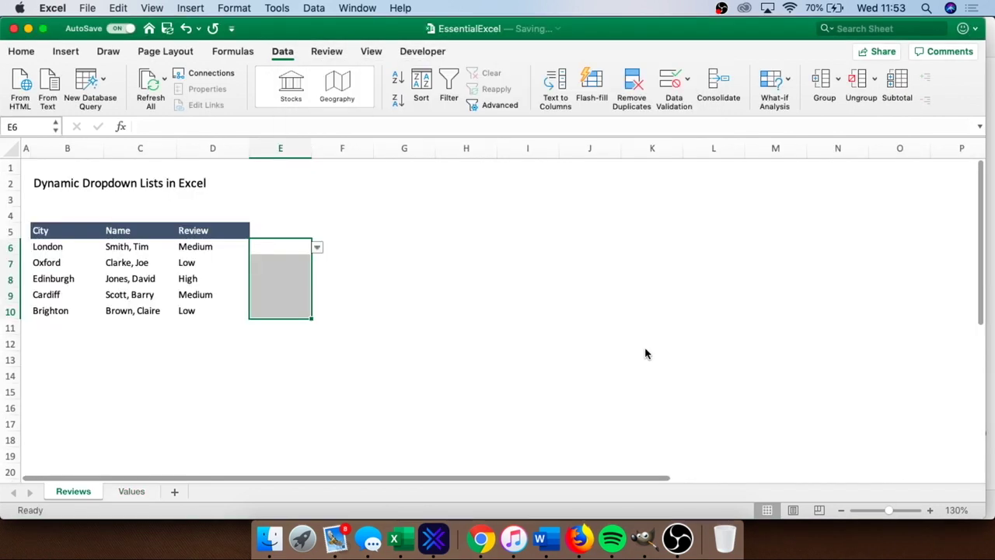
- Check the dropdown options in cell E6 without choosing one
click(314, 249)
click(316, 248)
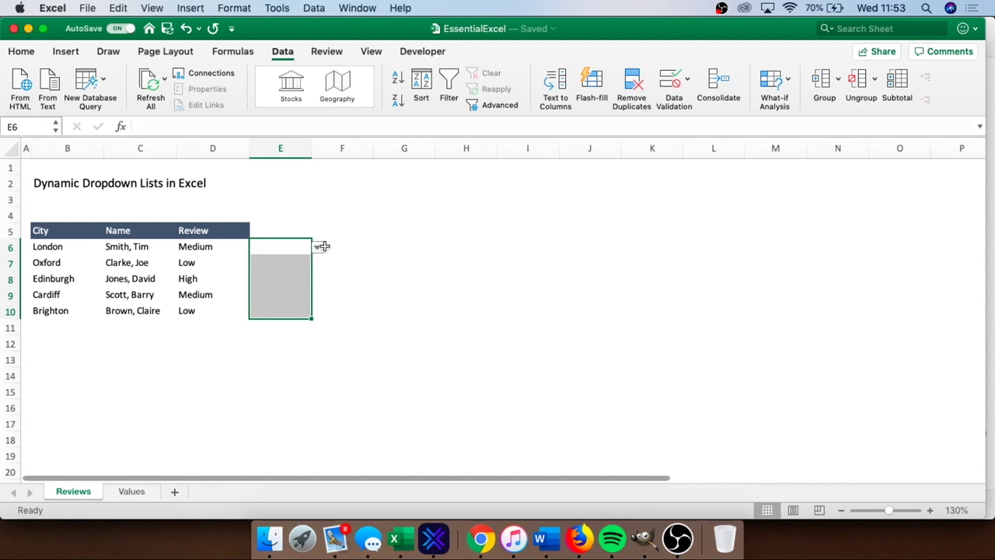
click(322, 245)
click(289, 246)
click(317, 249)
- Enter the heading Yes or No in cell E5, beside the Review heading
click(267, 231)
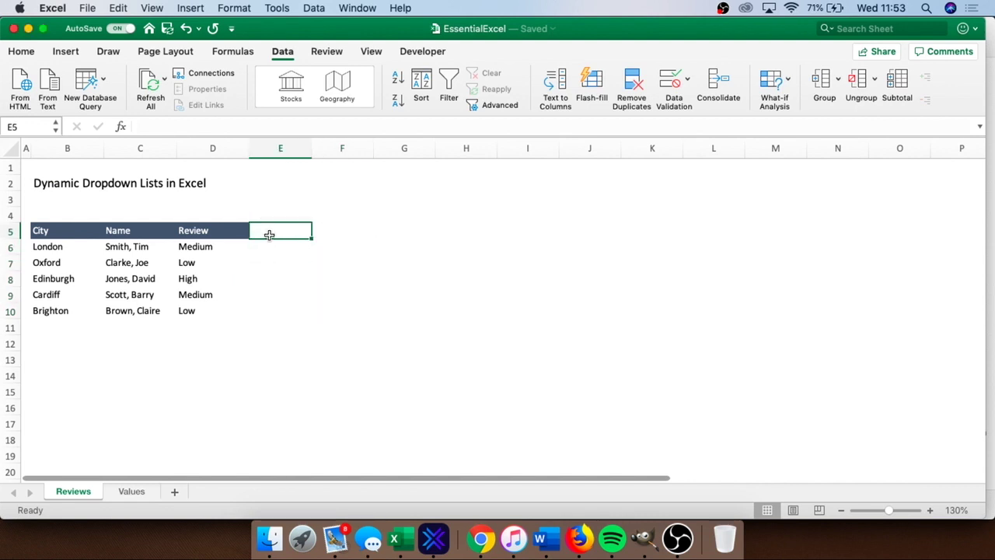
text(Yes or No)
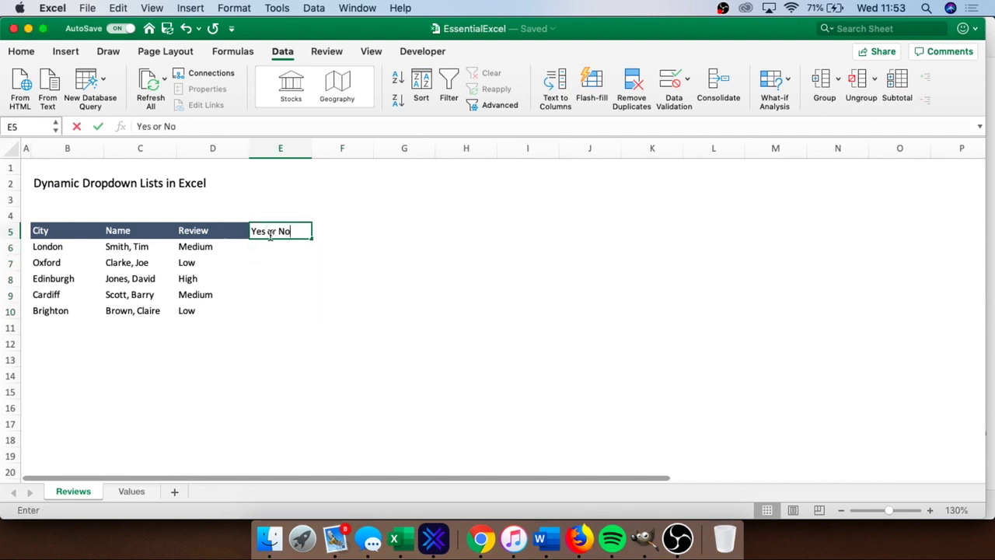
key(Return)
- Using the new dropdowns, choose No in cell E6 and Yes in cell E8
click(317, 247)
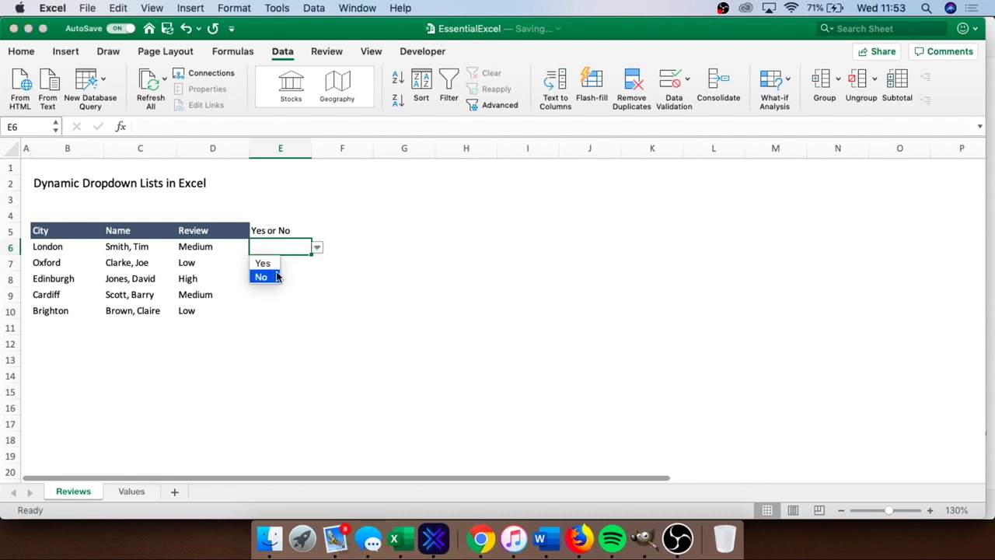
key(Escape)
click(315, 248)
click(268, 276)
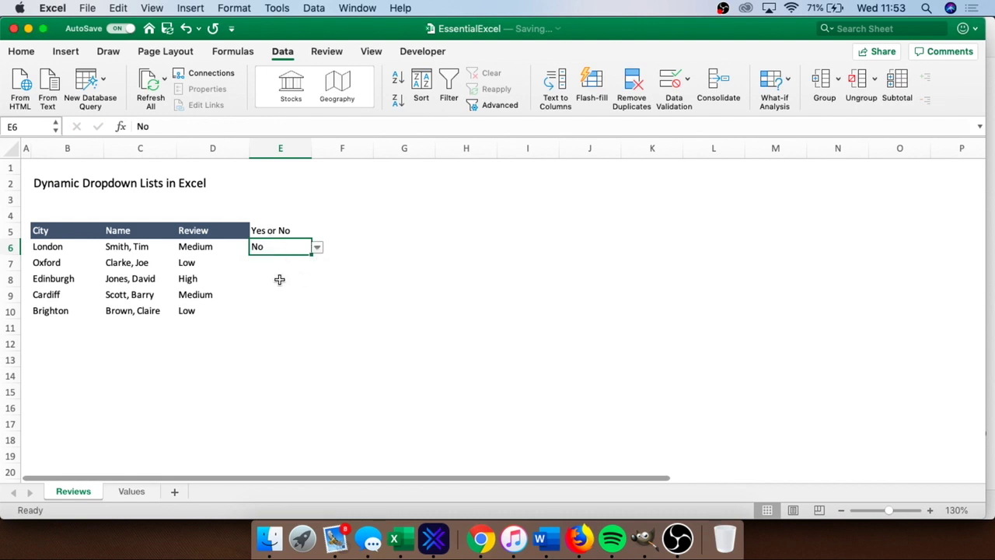
click(292, 280)
click(317, 279)
click(263, 295)
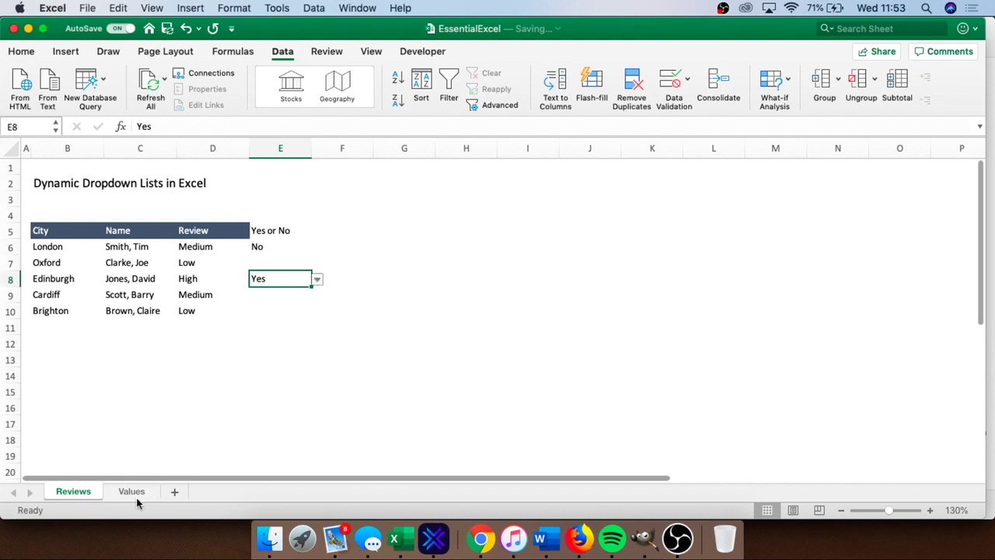
- Review the two source tables on the Values sheet against the dropdown columns on the Reviews sheet
click(129, 492)
click(190, 286)
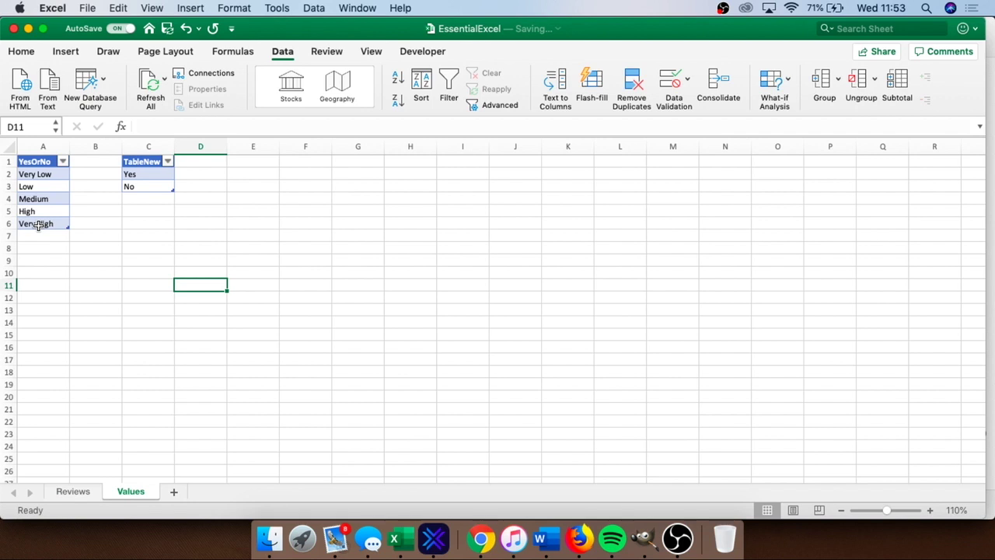
click(39, 197)
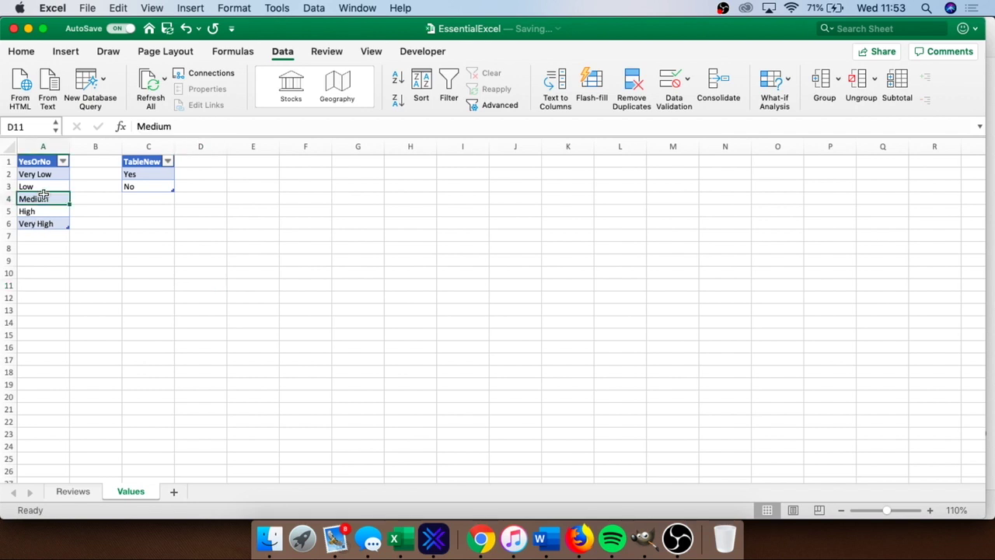
click(136, 174)
click(107, 150)
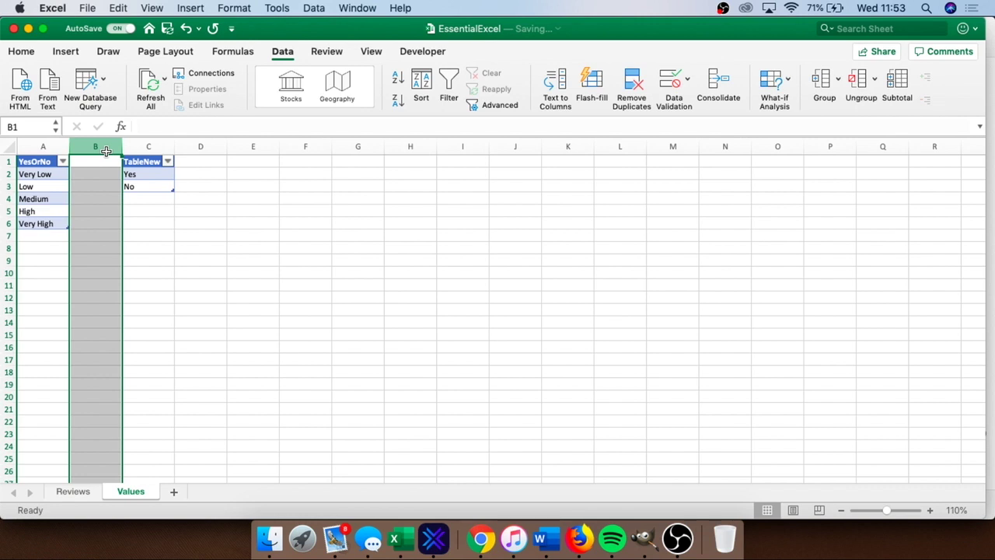
click(88, 492)
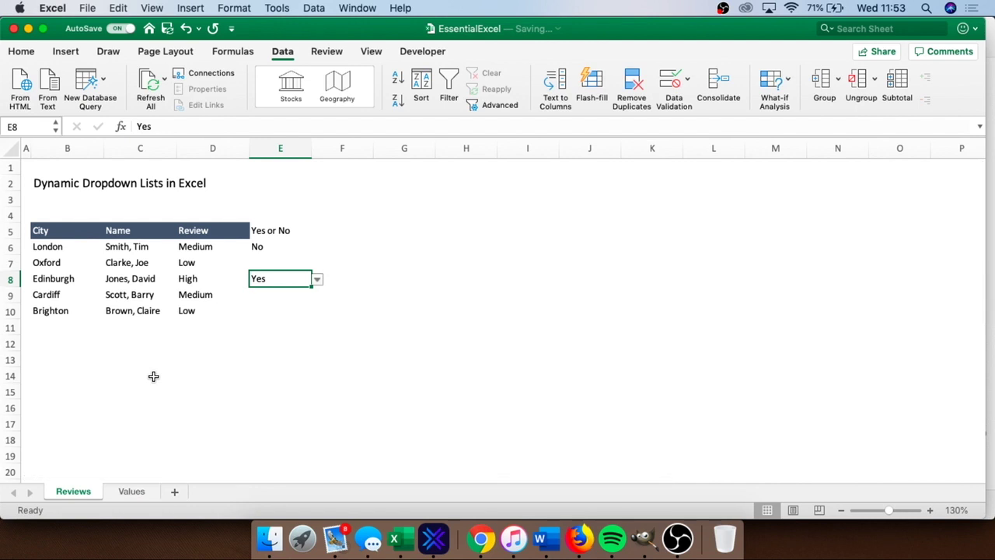
click(136, 493)
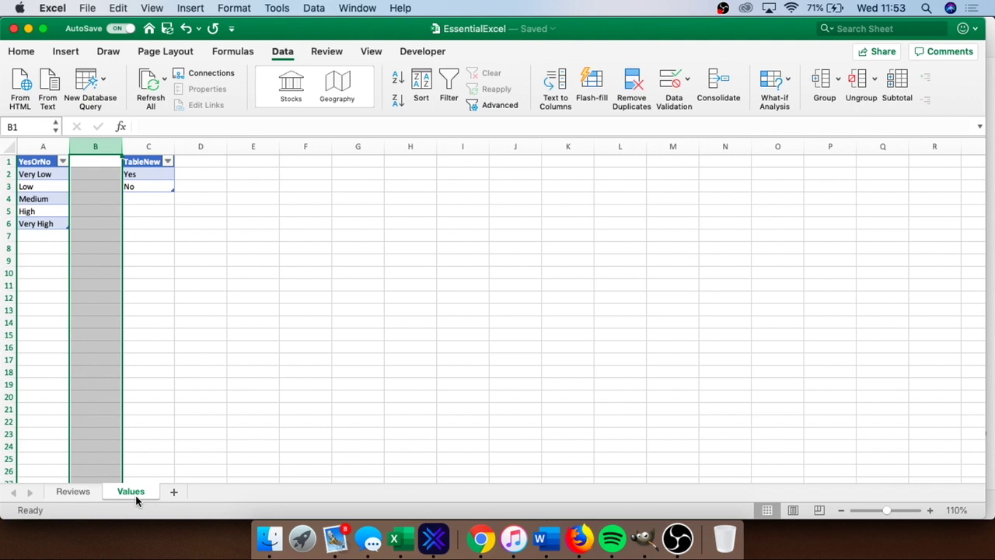
click(80, 495)
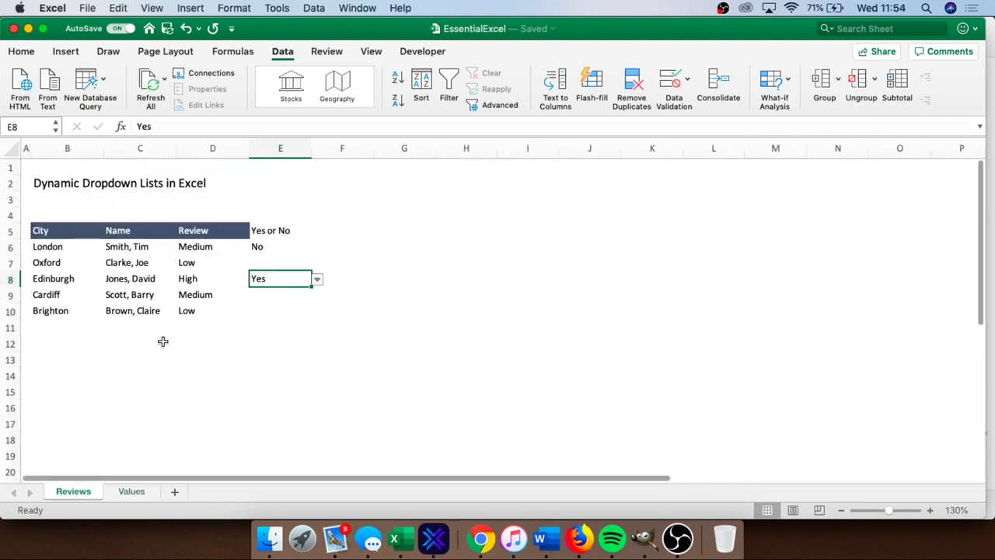